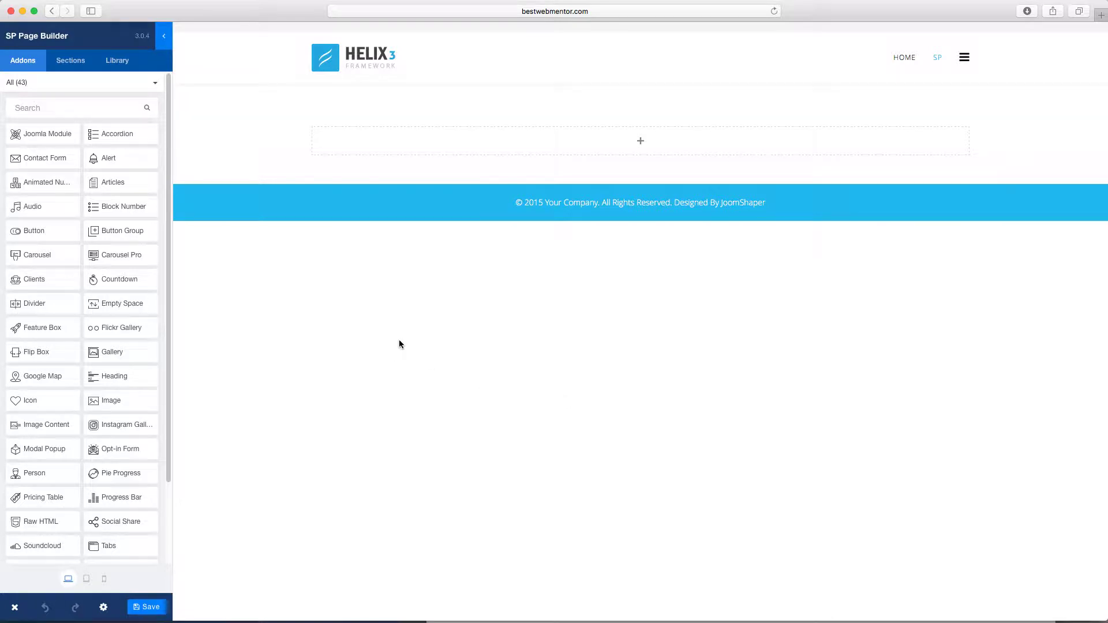
# Drag the Carousel addon into the empty section to create the 'Where Art and Technology Collide' slide
pyautogui.moveTo(43, 257); pyautogui.dragTo(556, 147)
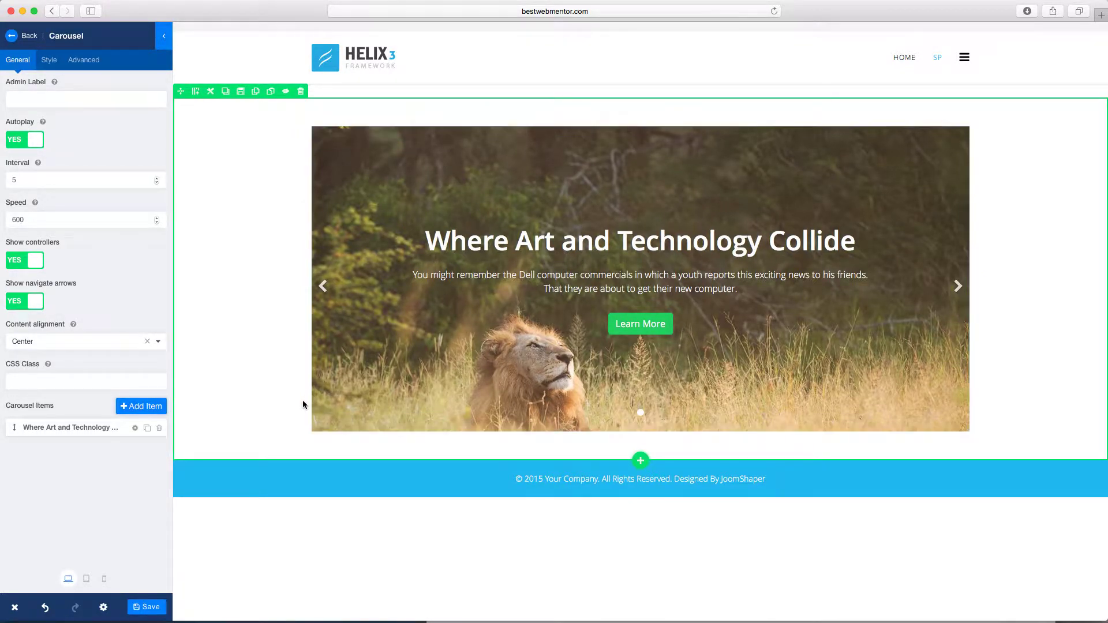
# Retitle the first slide 'Anything You Want' and raise its title font size to 89
pyautogui.click(135, 430)
pyautogui.tripleClick(95, 444)
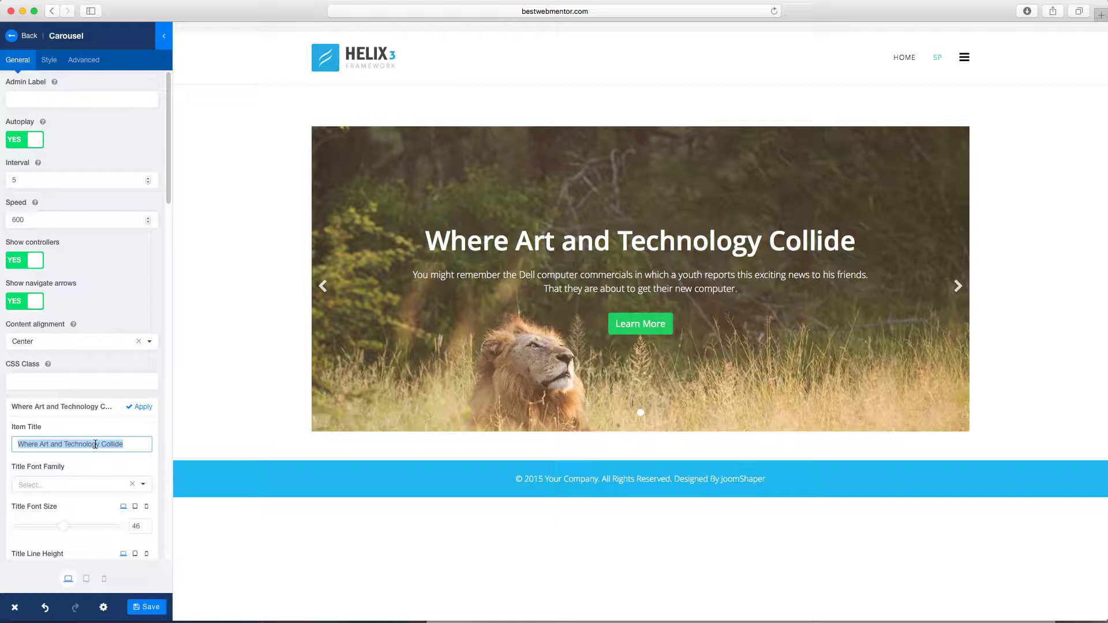
pyautogui.write('ANythin')
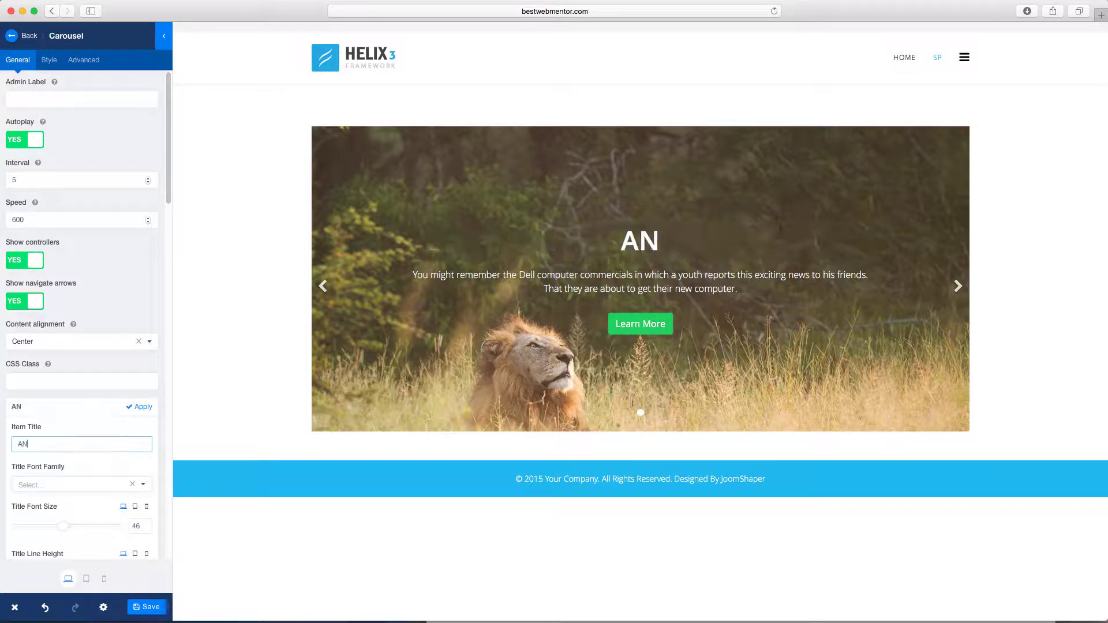
pyautogui.press('BackSpace')
pyautogui.press('BackSpace')
pyautogui.press('BackSpace')
pyautogui.press('BackSpace')
pyautogui.press('BackSpace')
pyautogui.press('BackSpace')
pyautogui.write('nything You Want')
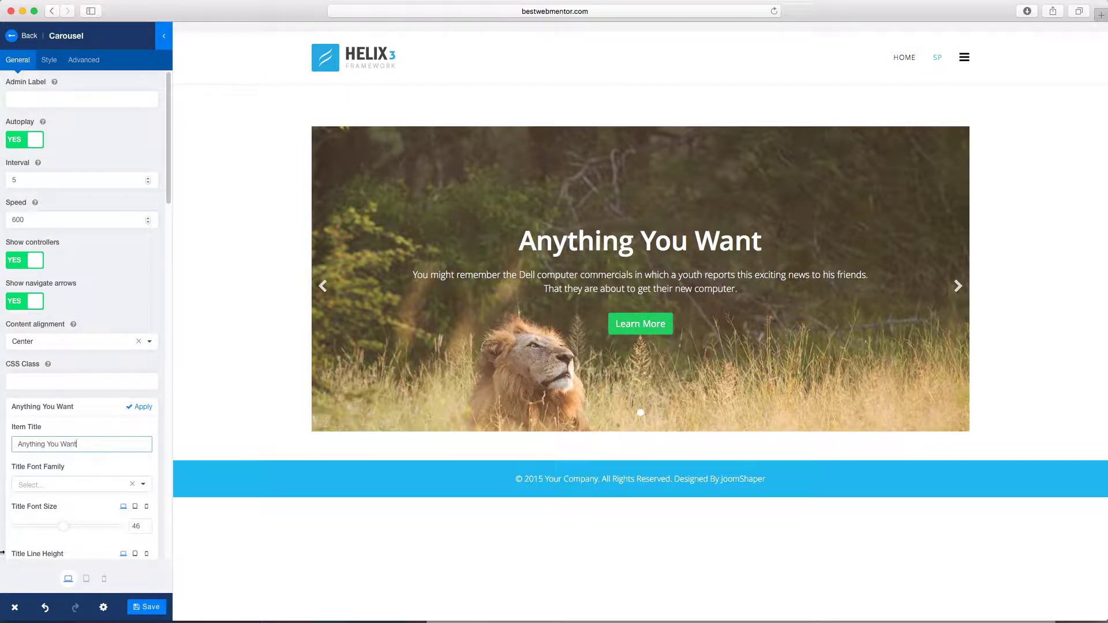
pyautogui.scroll(-5, 79, 487)
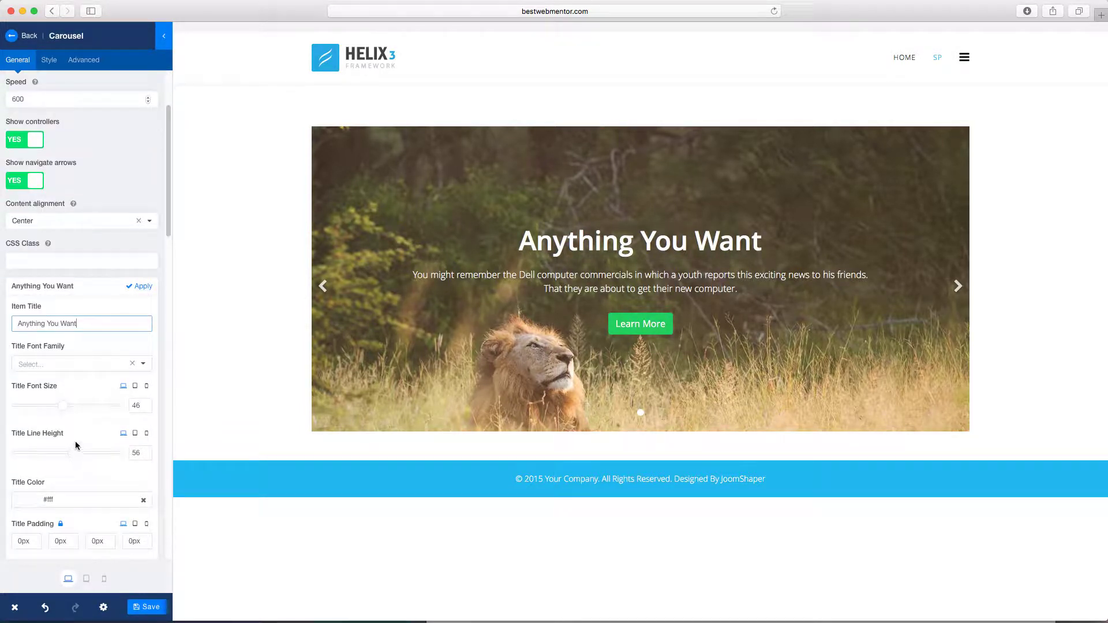
pyautogui.moveTo(67, 411); pyautogui.dragTo(162, 370)
pyautogui.scroll(-3, 74, 430)
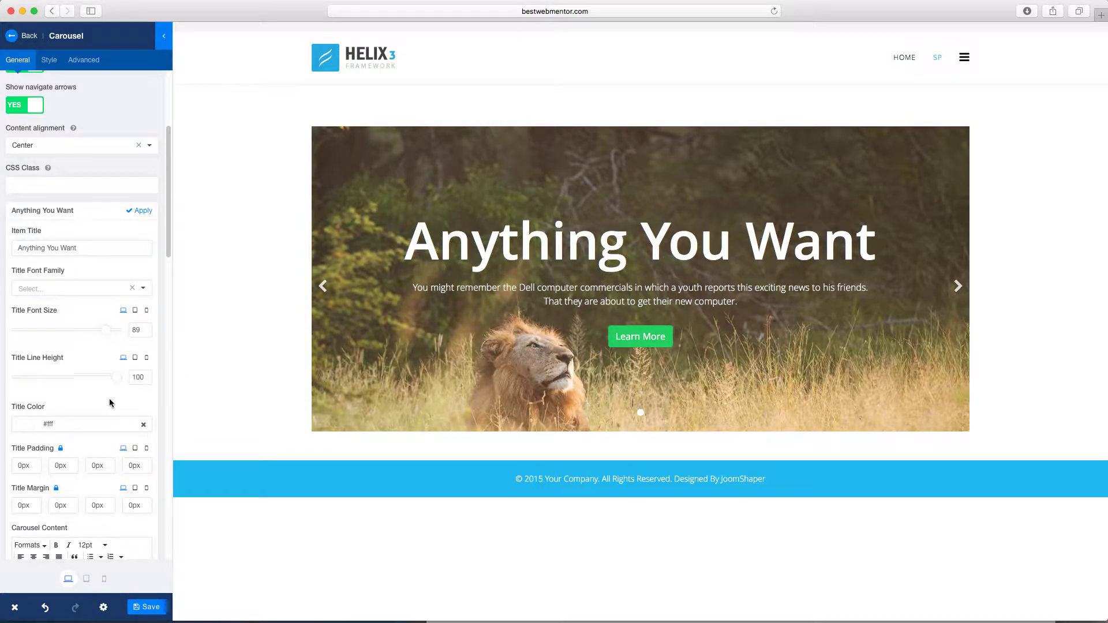
pyautogui.scroll(-5, 109, 399)
pyautogui.scroll(-1, 109, 400)
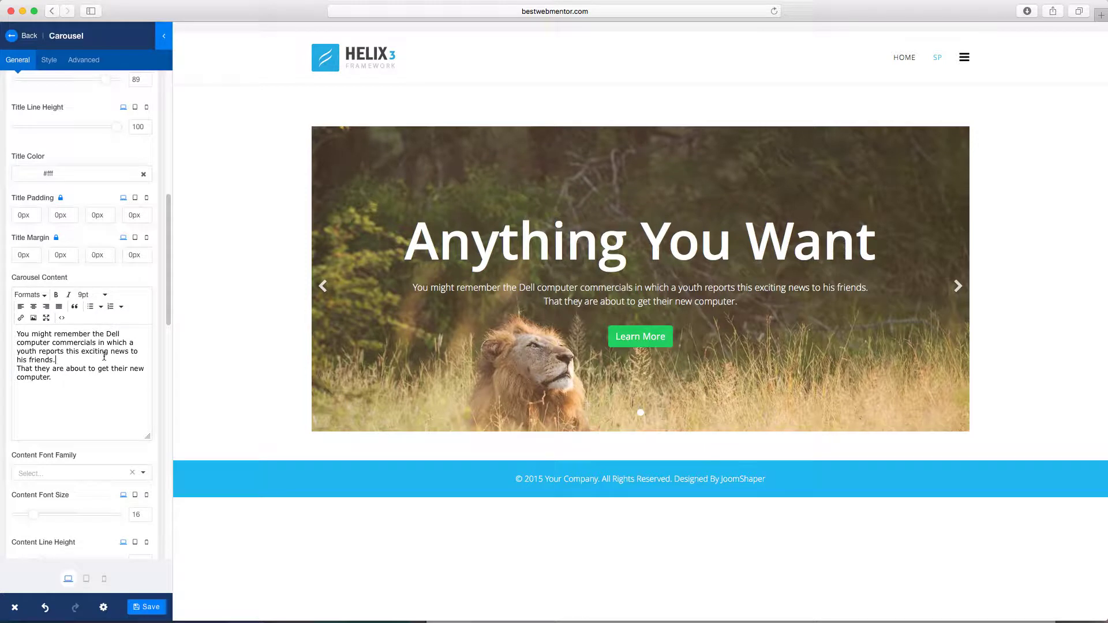
pyautogui.scroll(-6, 132, 315)
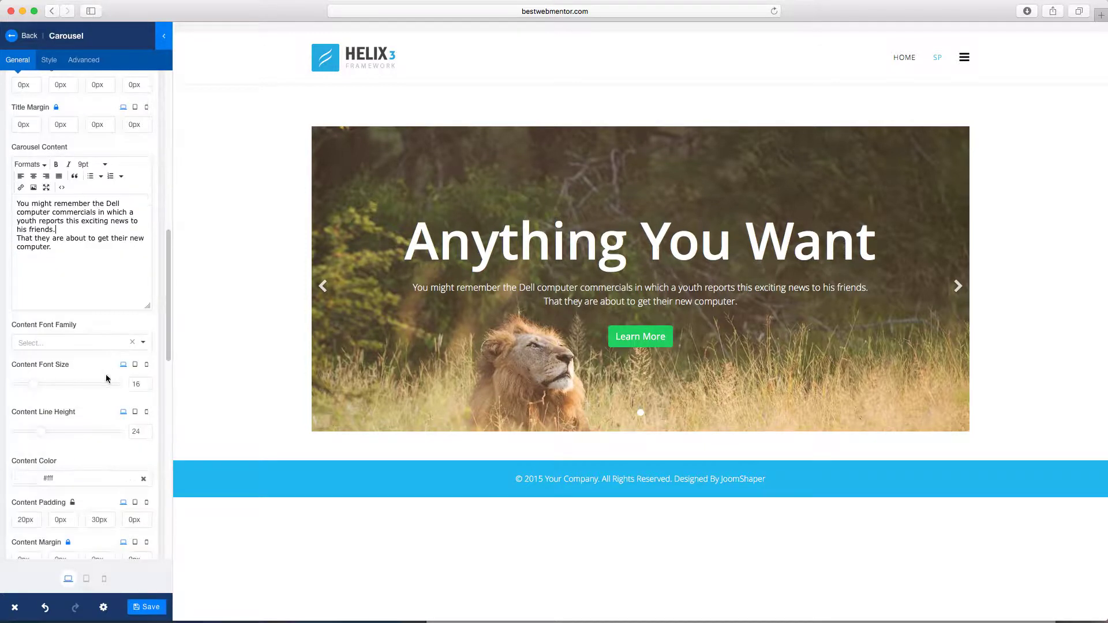
pyautogui.scroll(-2, 106, 369)
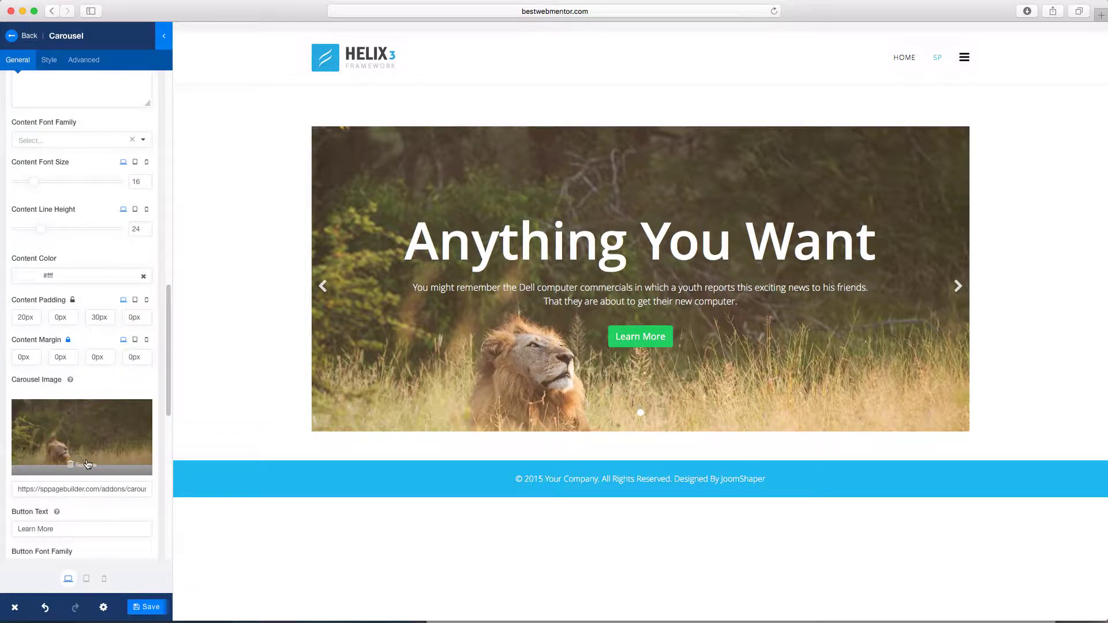
pyautogui.scroll(-1, 98, 404)
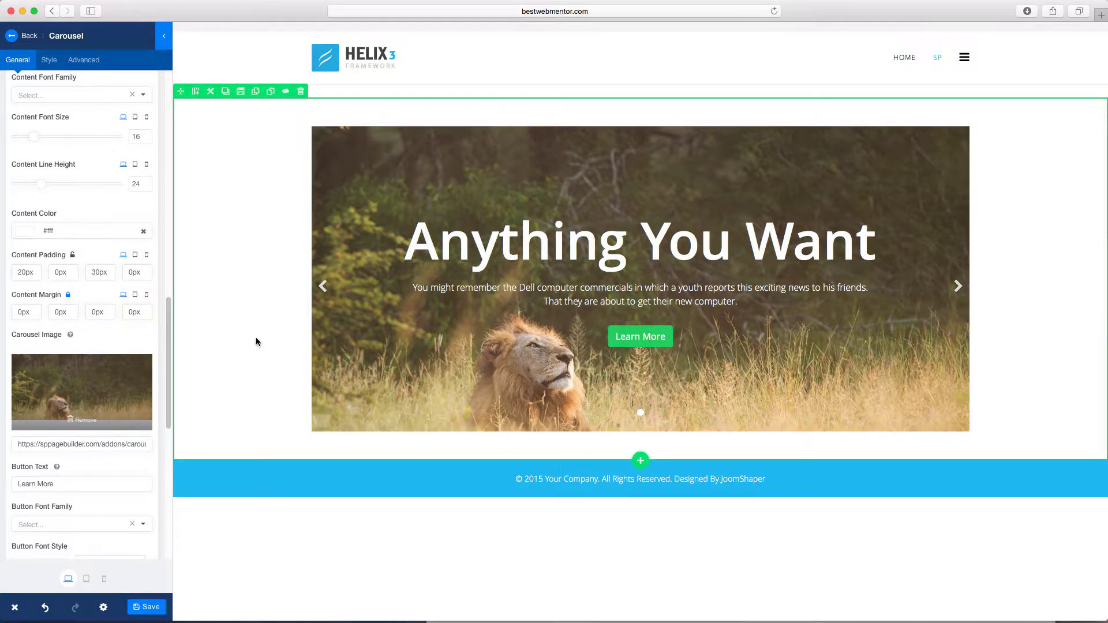
pyautogui.moveTo(166, 345); pyautogui.dragTo(166, 416)
# Link the Learn More button to the website URL and give it the Custom style, after trying Info, Danger and Link
pyautogui.click(112, 337)
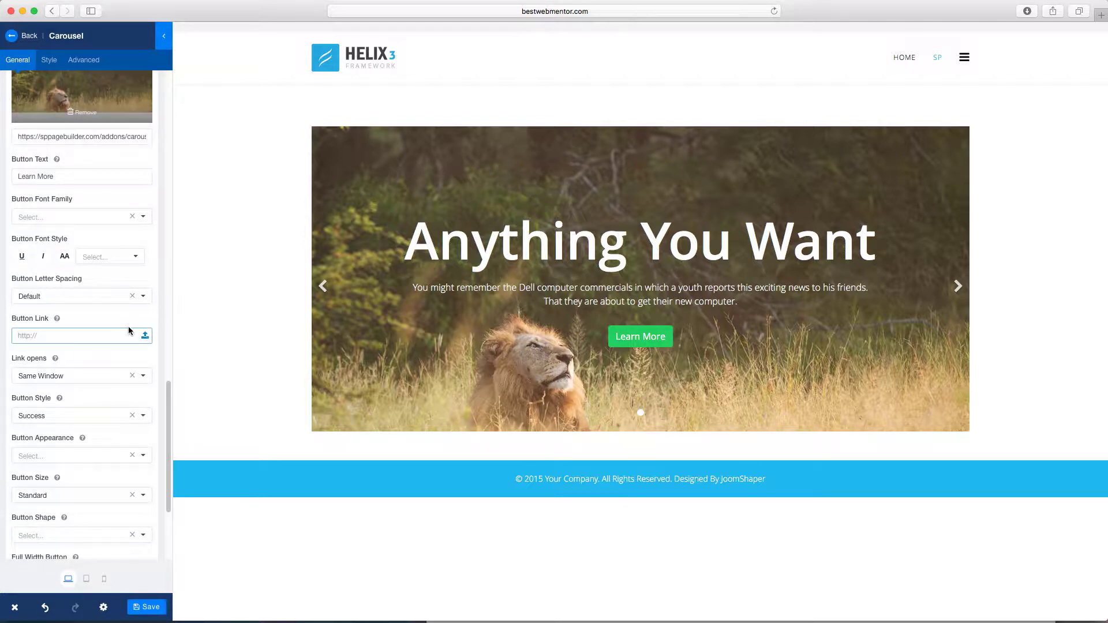
pyautogui.write('http://www.mathewtamin.com')
pyautogui.scroll(-3, 124, 366)
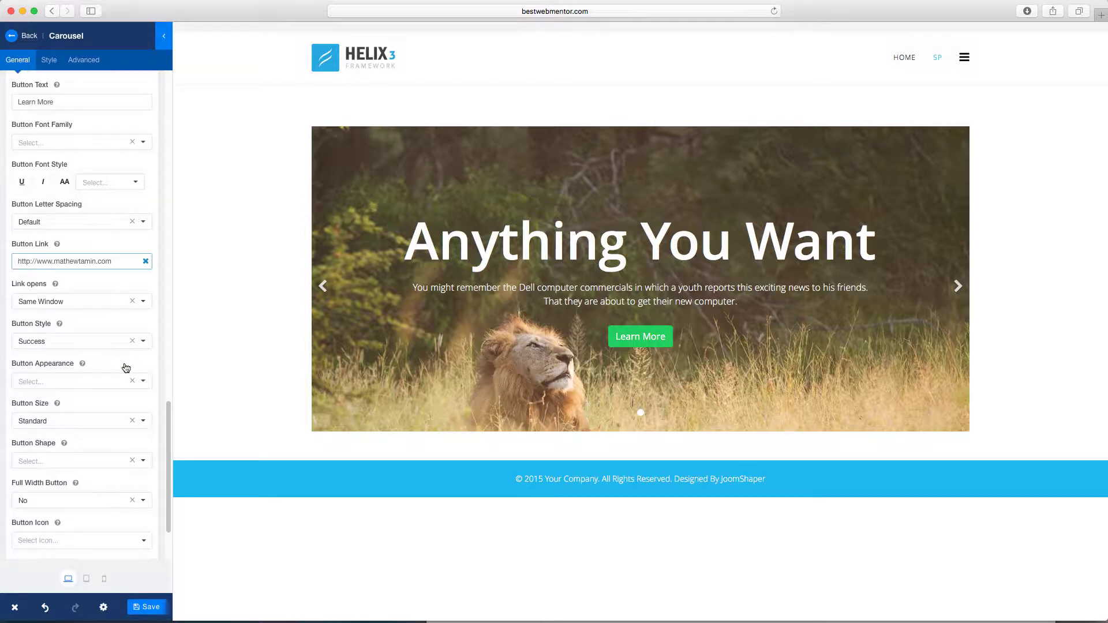
pyautogui.click(83, 339)
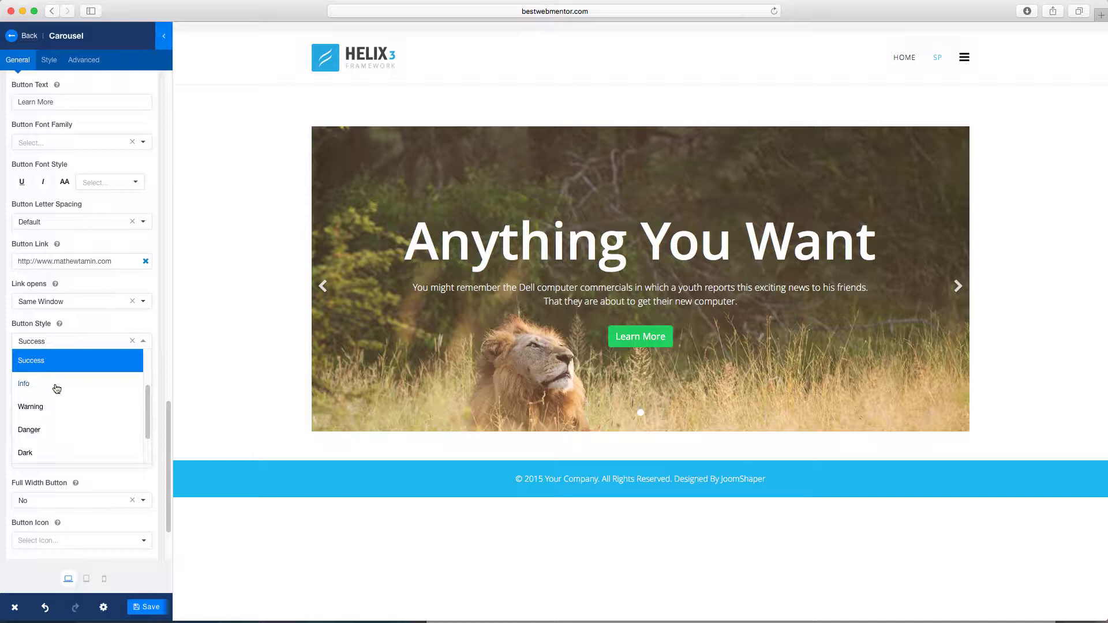
pyautogui.click(57, 385)
pyautogui.click(79, 341)
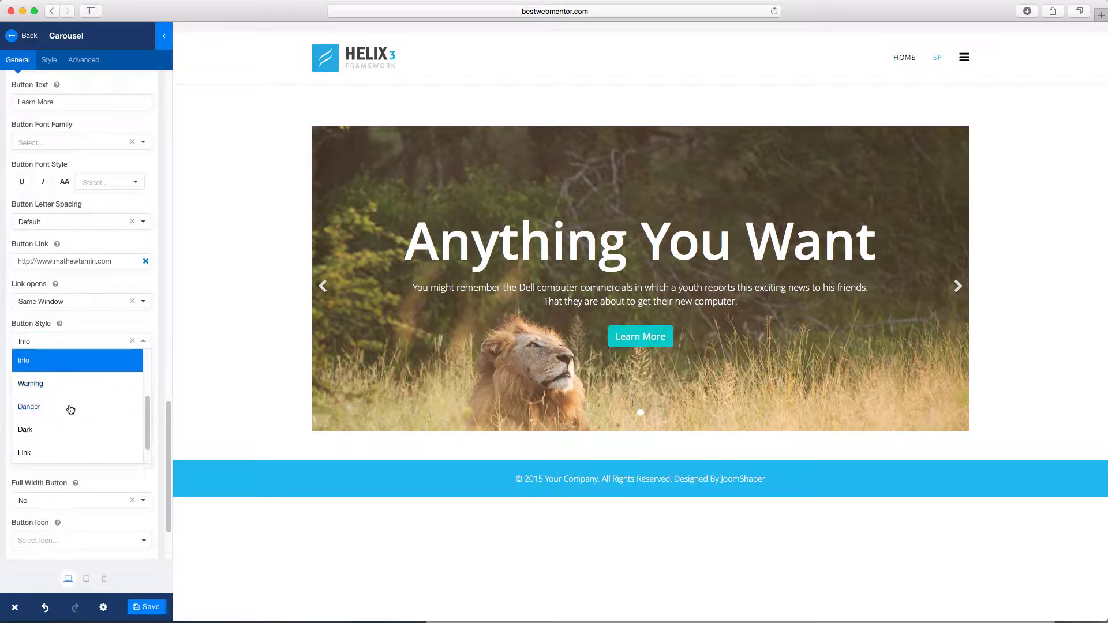
pyautogui.click(68, 407)
pyautogui.click(95, 346)
pyautogui.click(71, 430)
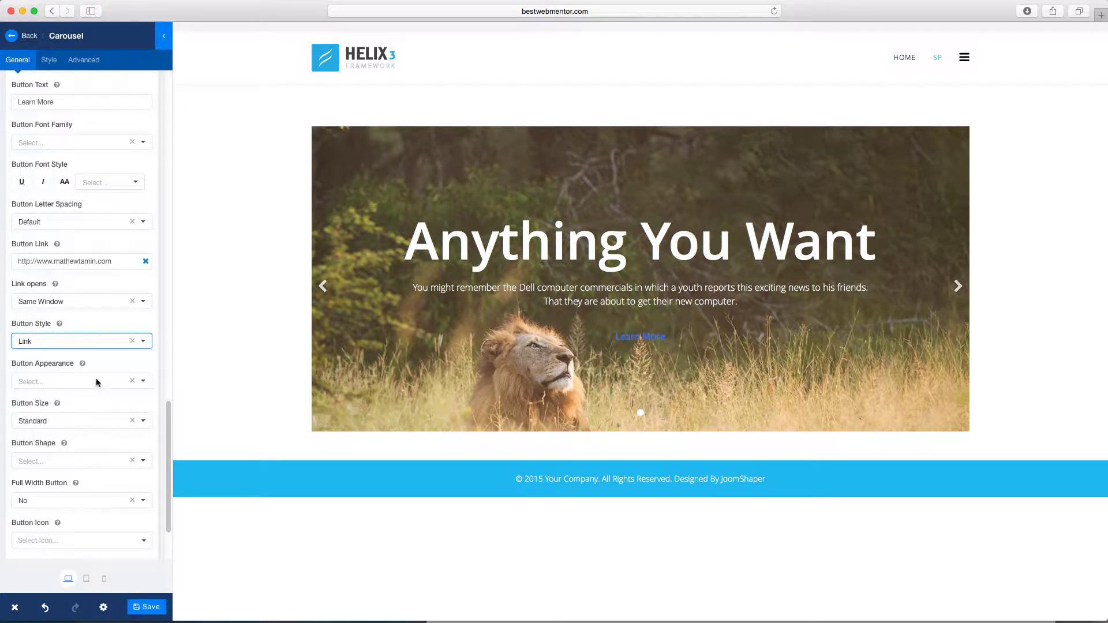
pyautogui.click(89, 352)
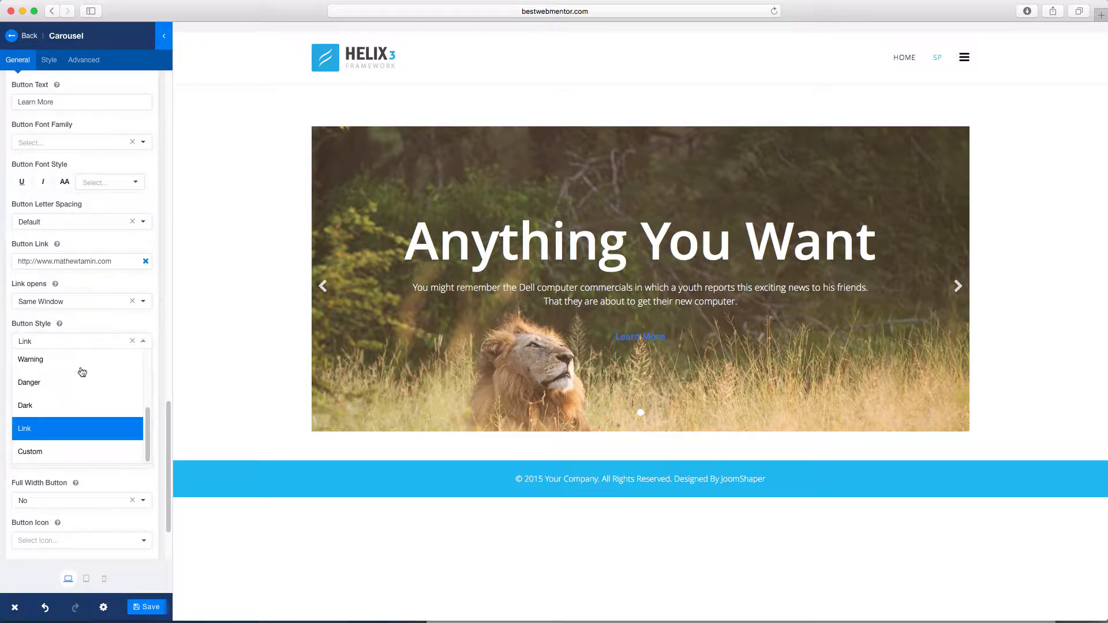
pyautogui.click(58, 451)
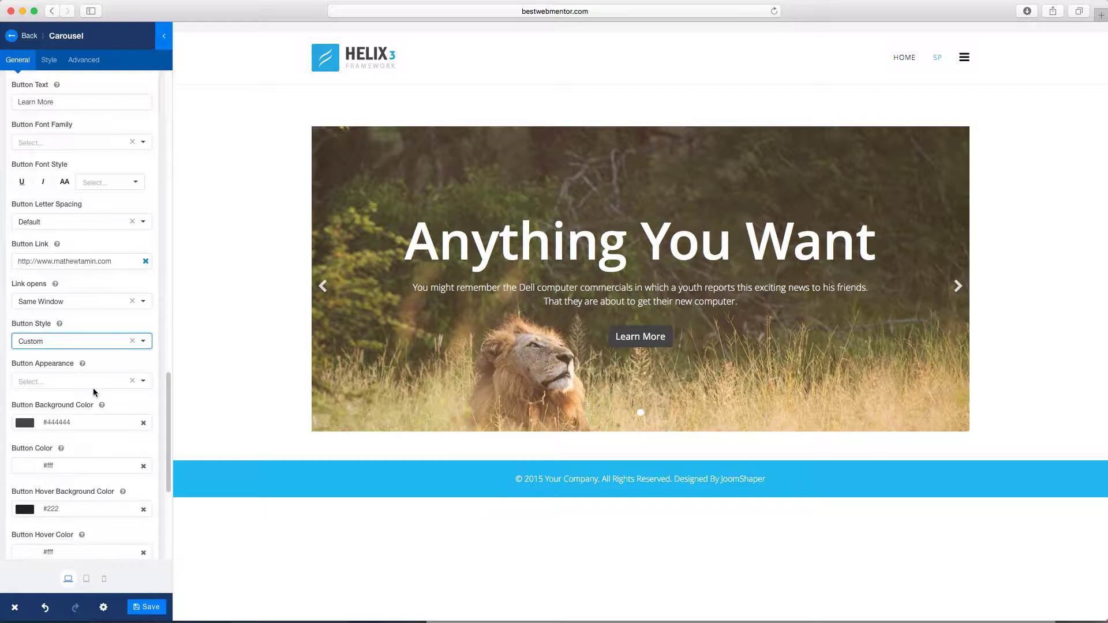
# Try full width and square shapes, then leave the Learn More button normal width and pill-shaped
pyautogui.scroll(-3, 93, 388)
pyautogui.scroll(-5, 123, 396)
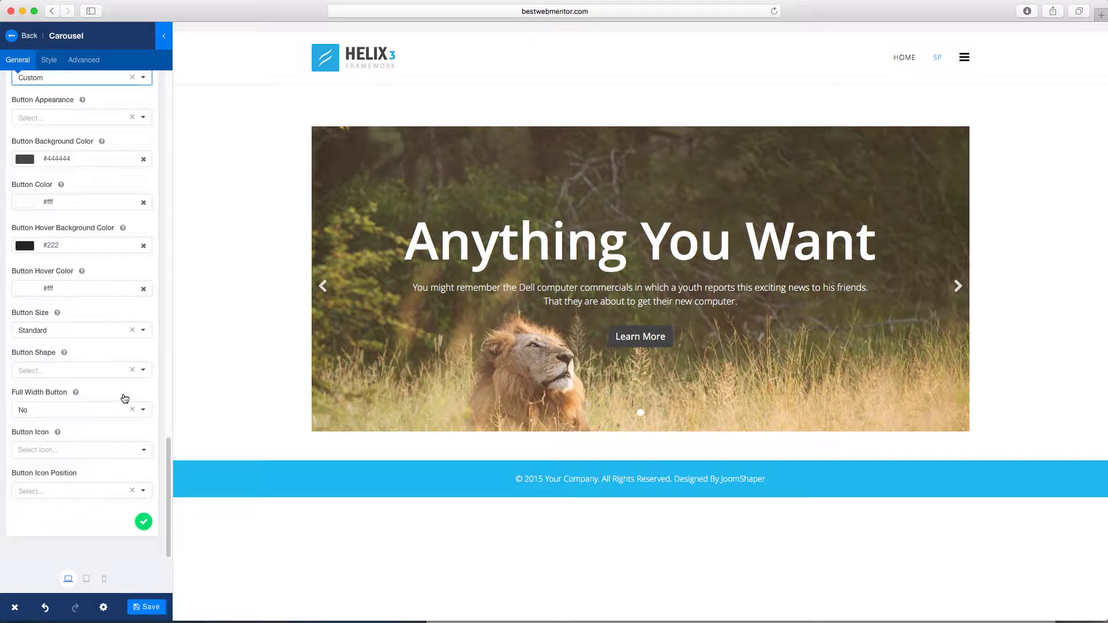
pyautogui.click(79, 409)
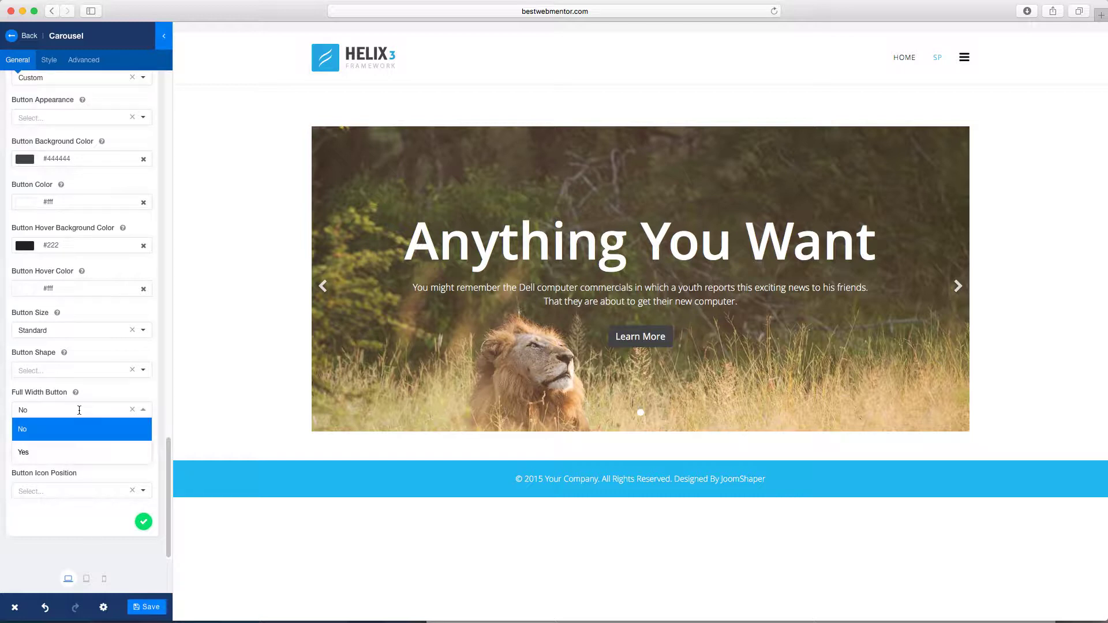
pyautogui.click(54, 452)
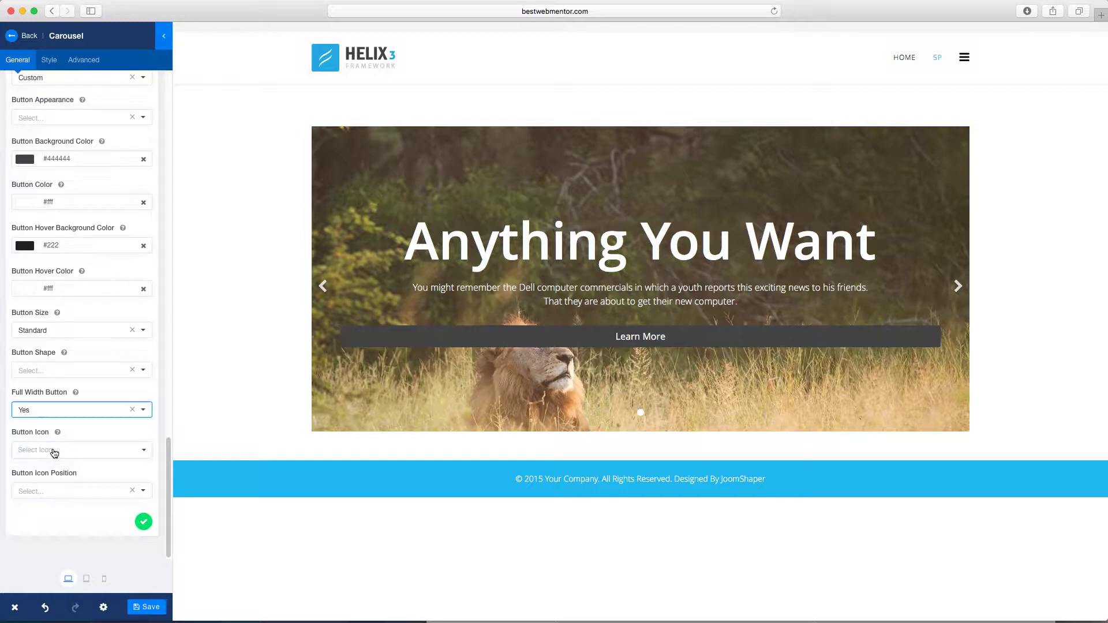
pyautogui.click(65, 410)
pyautogui.click(59, 427)
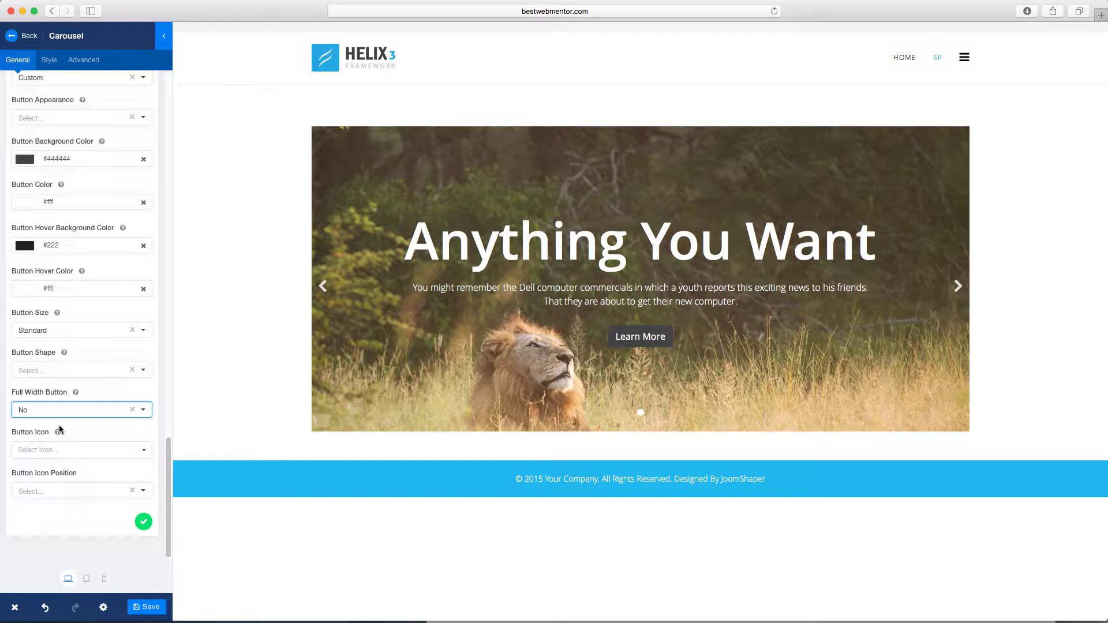
pyautogui.click(75, 369)
pyautogui.click(51, 415)
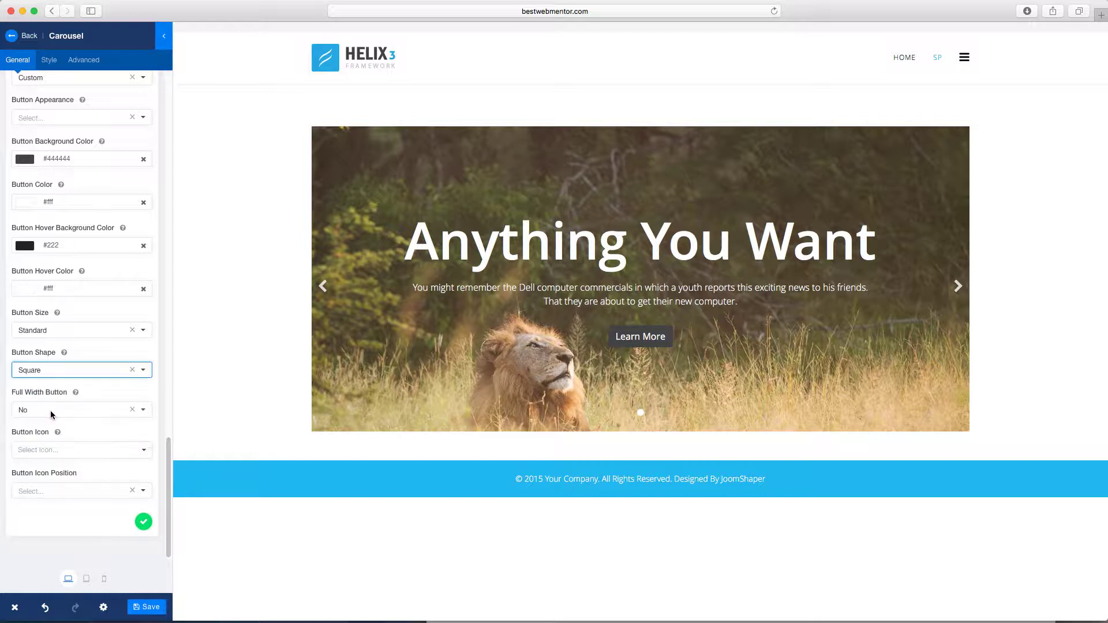
pyautogui.click(87, 368)
pyautogui.click(54, 442)
# Add a fa-cart-plus icon positioned left of the button text and close the lion slide editor
pyautogui.click(93, 450)
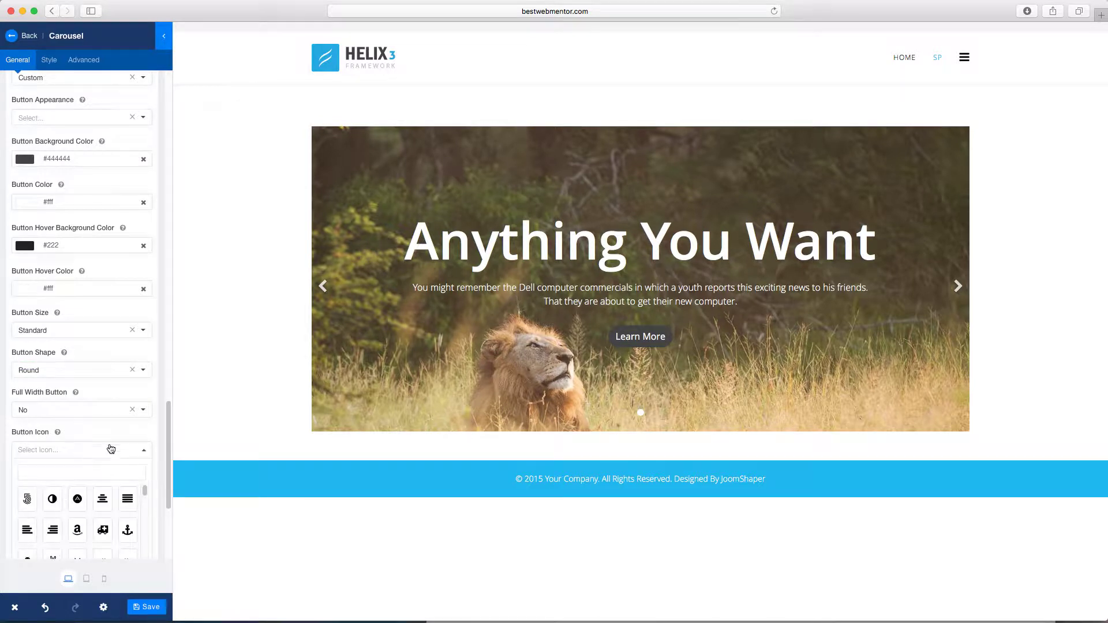
pyautogui.scroll(-4, 110, 438)
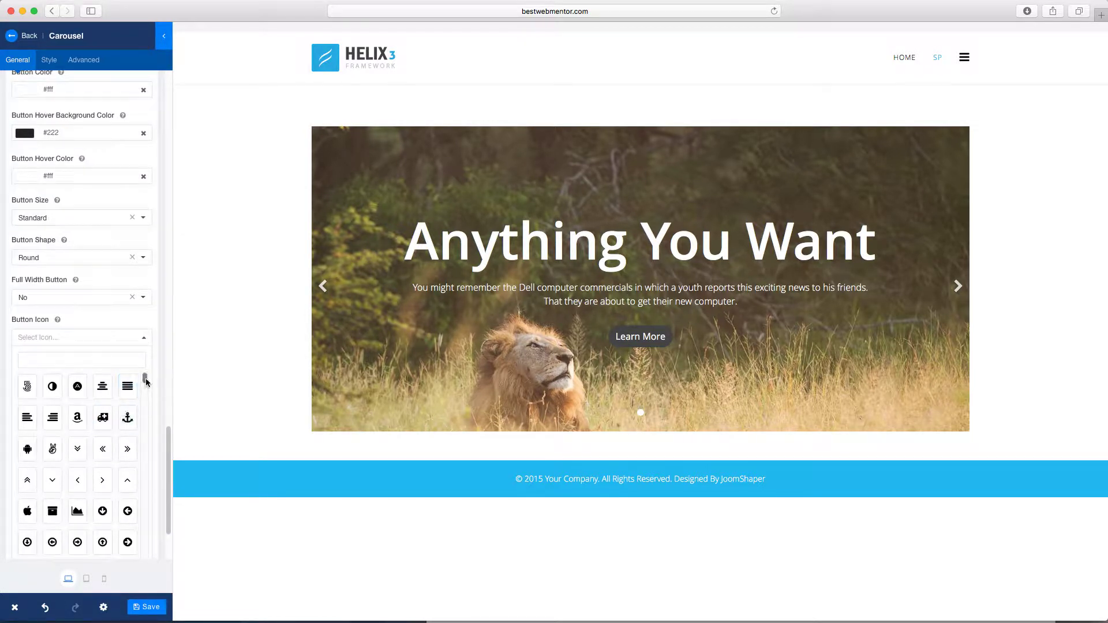
pyautogui.moveTo(144, 379); pyautogui.dragTo(145, 406)
pyautogui.click(78, 416)
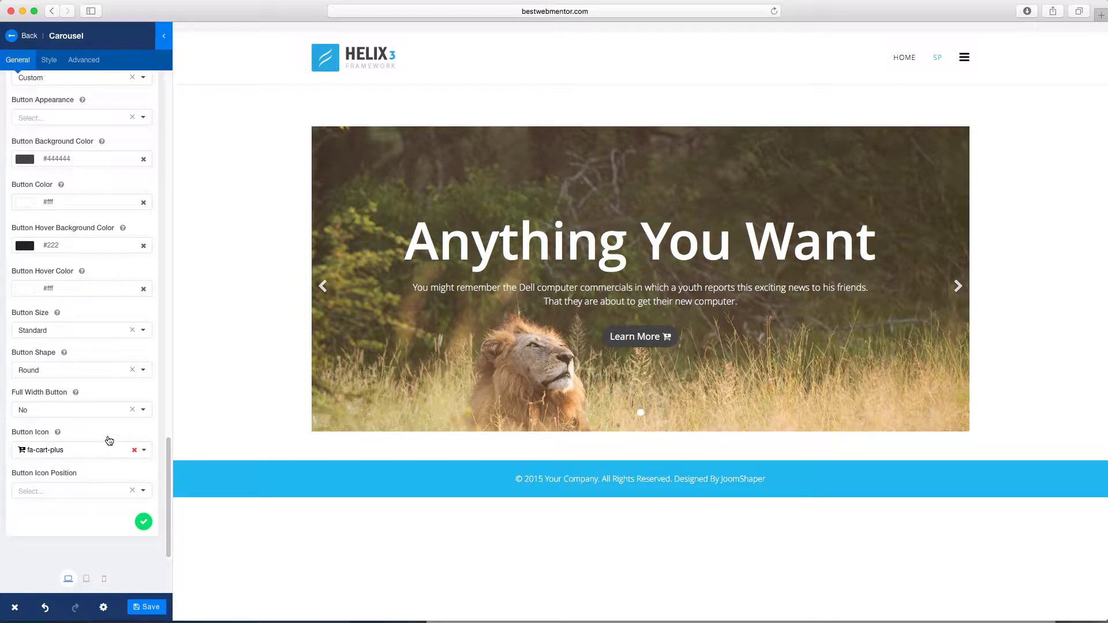
pyautogui.click(88, 491)
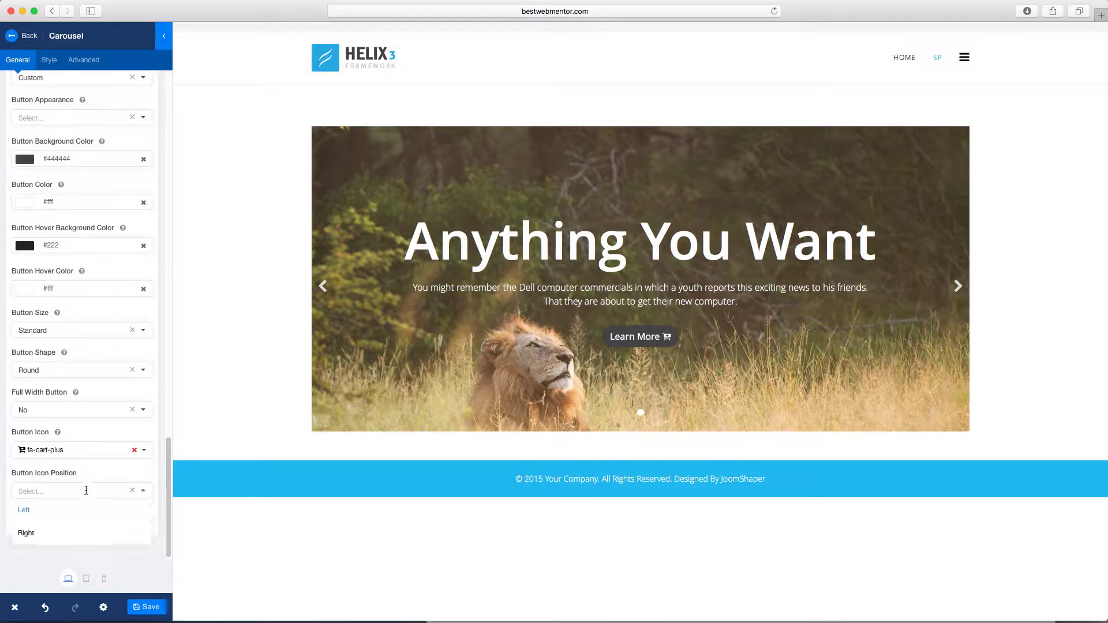
pyautogui.click(40, 532)
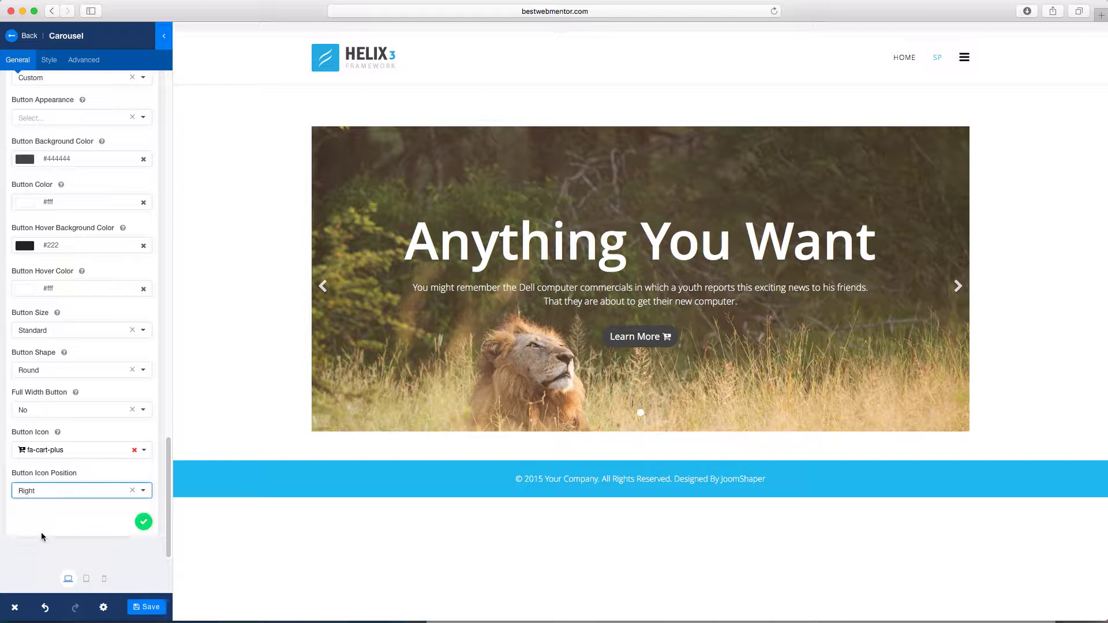
pyautogui.click(49, 492)
pyautogui.click(48, 511)
pyautogui.moveTo(168, 459); pyautogui.dragTo(173, 482)
pyautogui.click(145, 522)
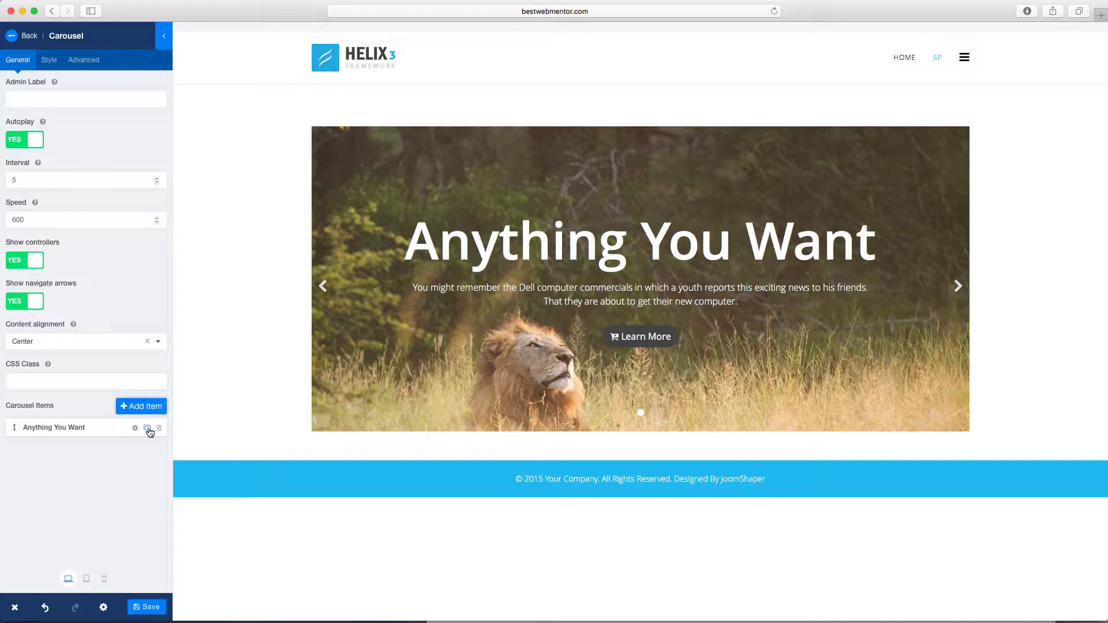
# Add a second carousel slide and title it 'Title Goes Here'
pyautogui.click(137, 410)
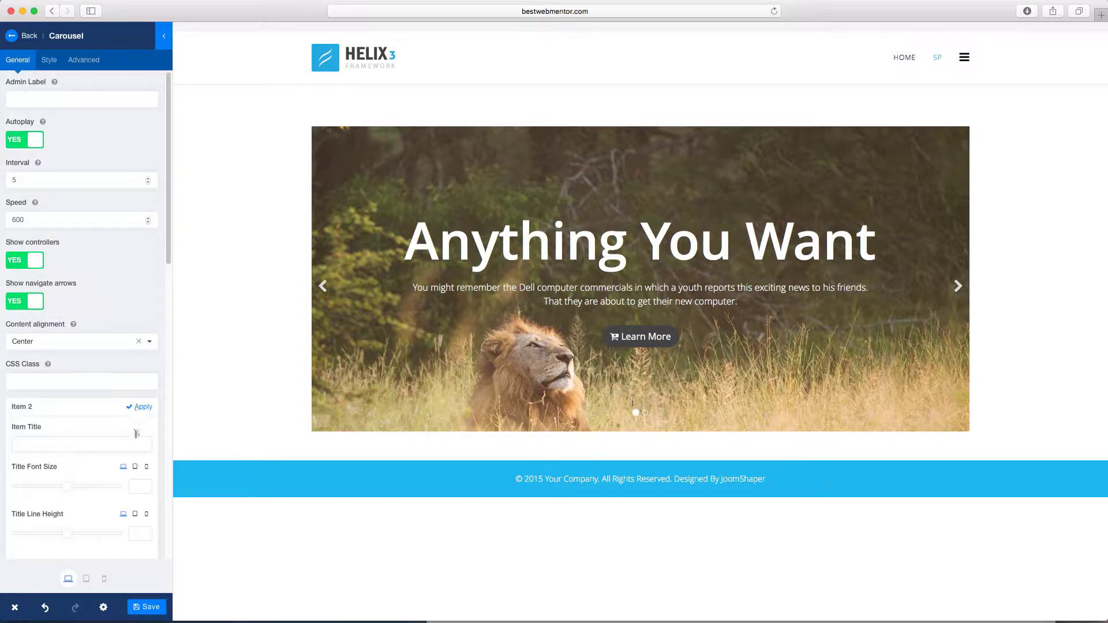
pyautogui.scroll(-4, 107, 437)
pyautogui.click(80, 332)
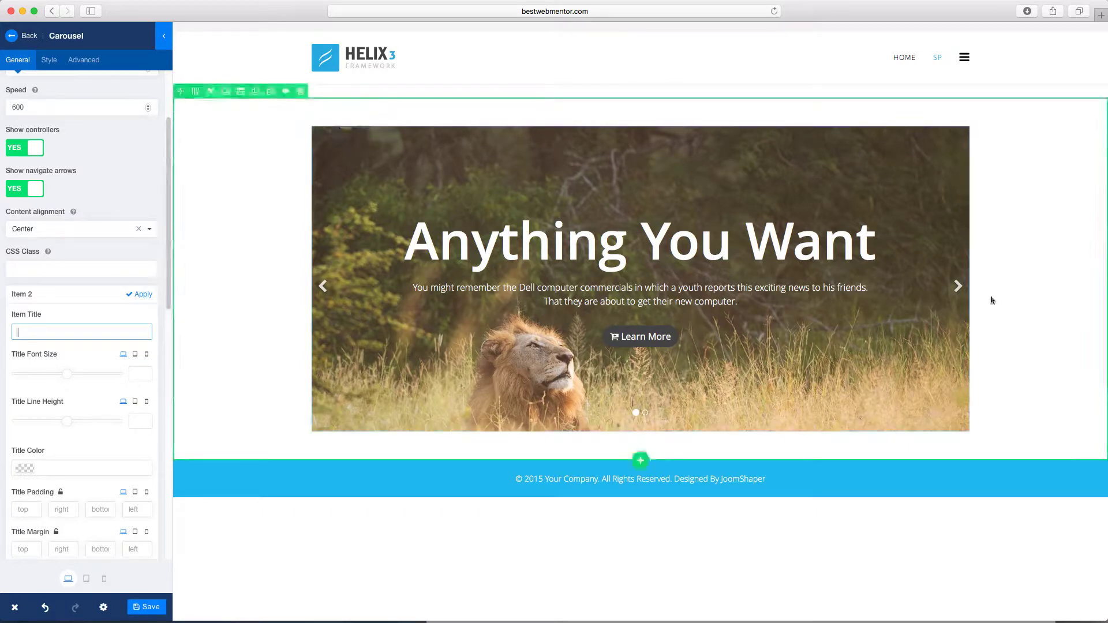
pyautogui.click(958, 286)
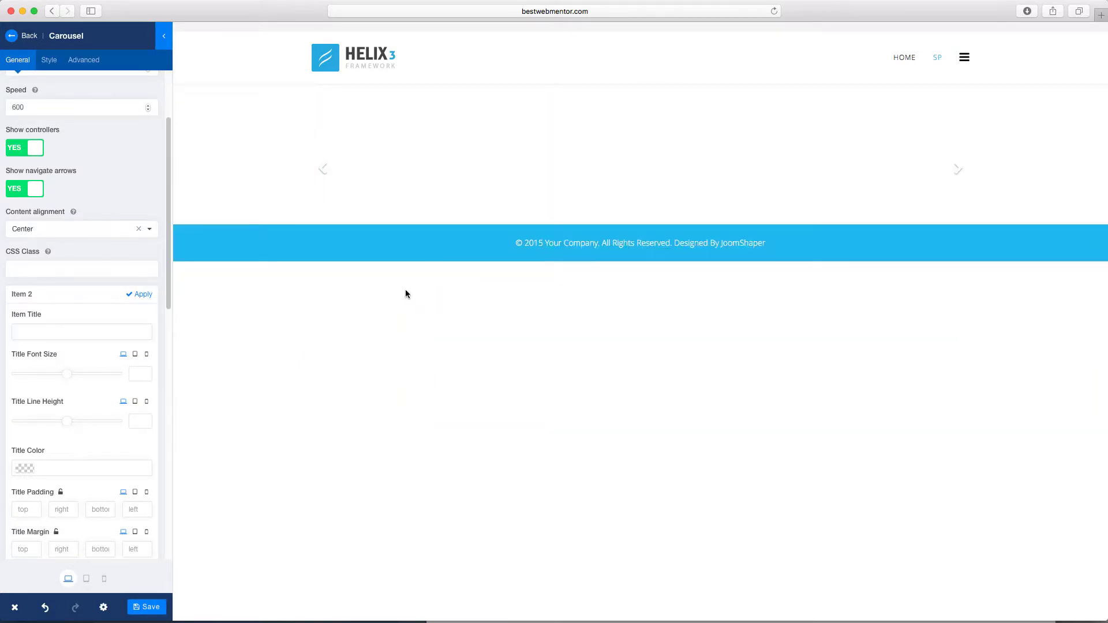
pyautogui.click(89, 331)
pyautogui.write('Title Goes Here')
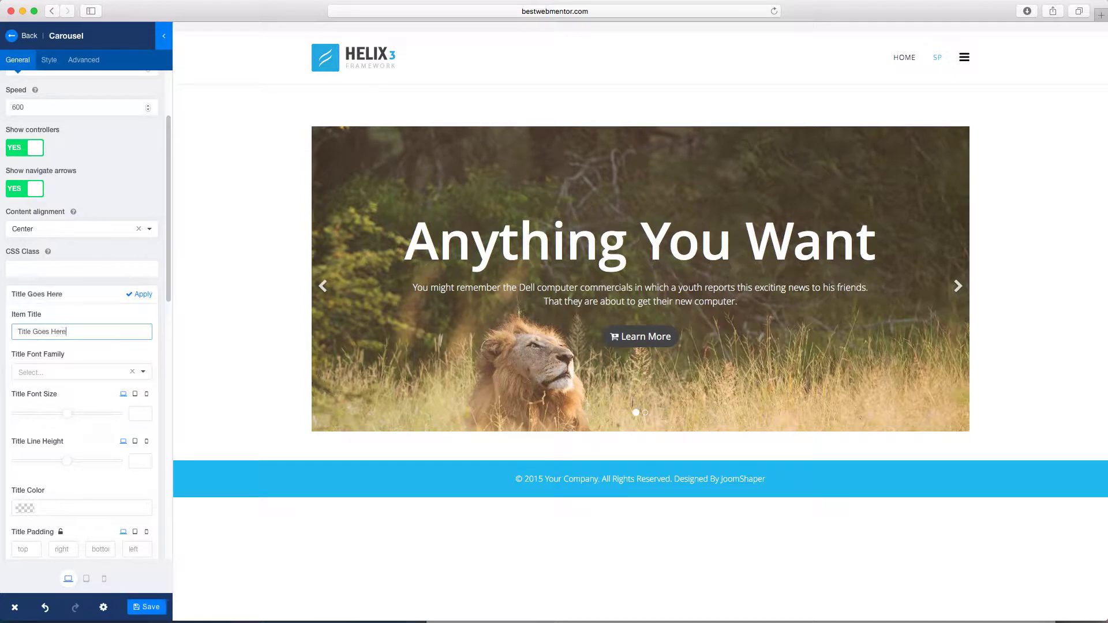
# Repeat the 'Add your text here' content text several times and set content font size to 51
pyautogui.scroll(-5, 126, 372)
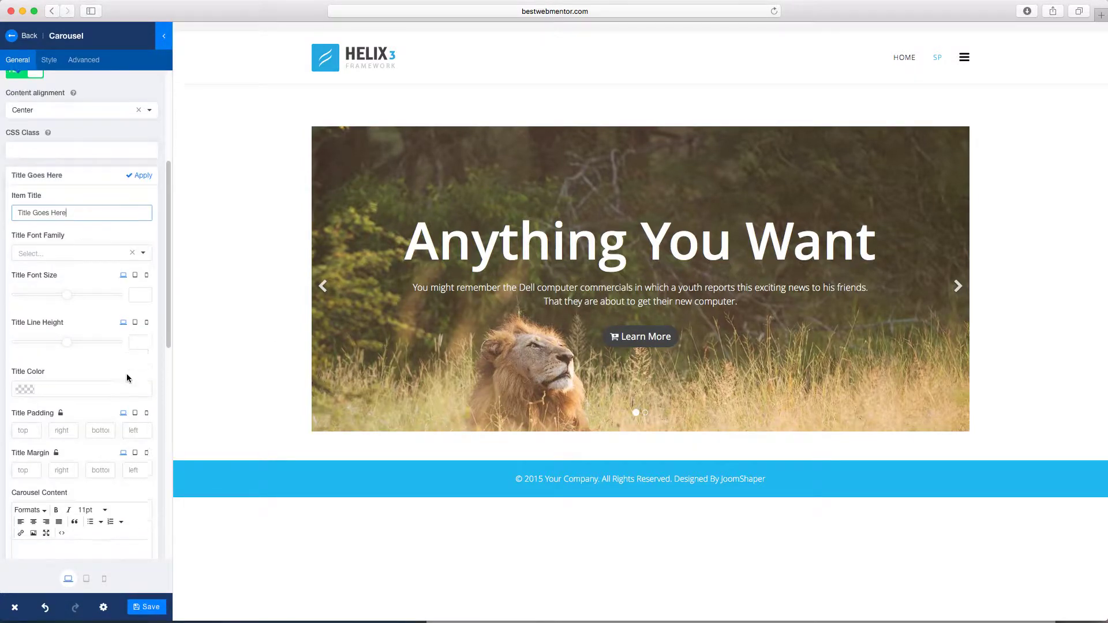
pyautogui.scroll(-3, 127, 375)
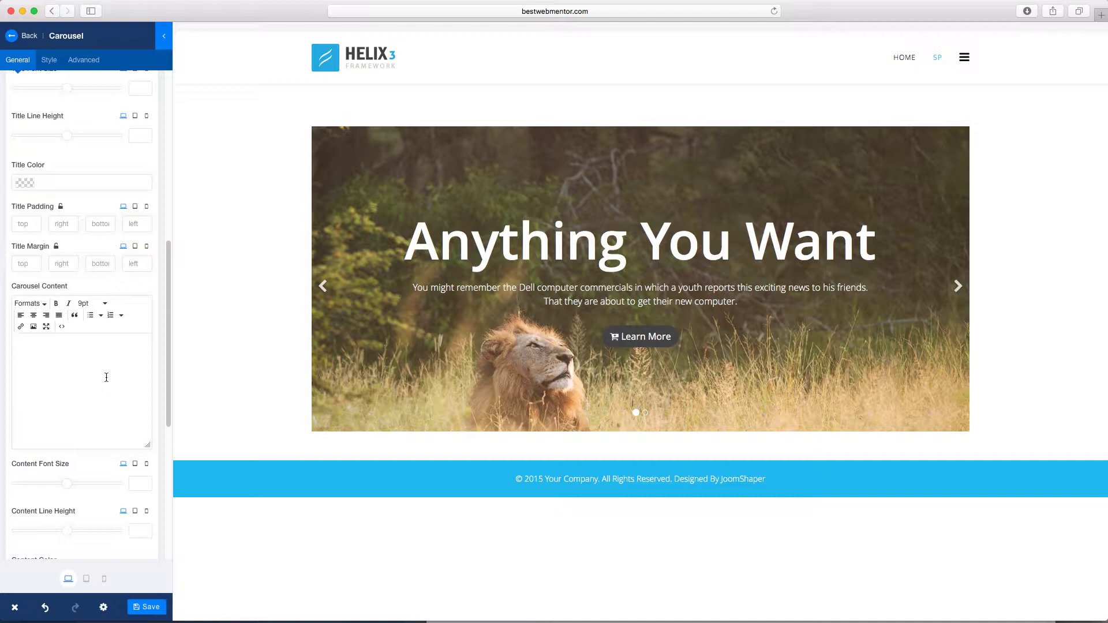
pyautogui.press('super+a')
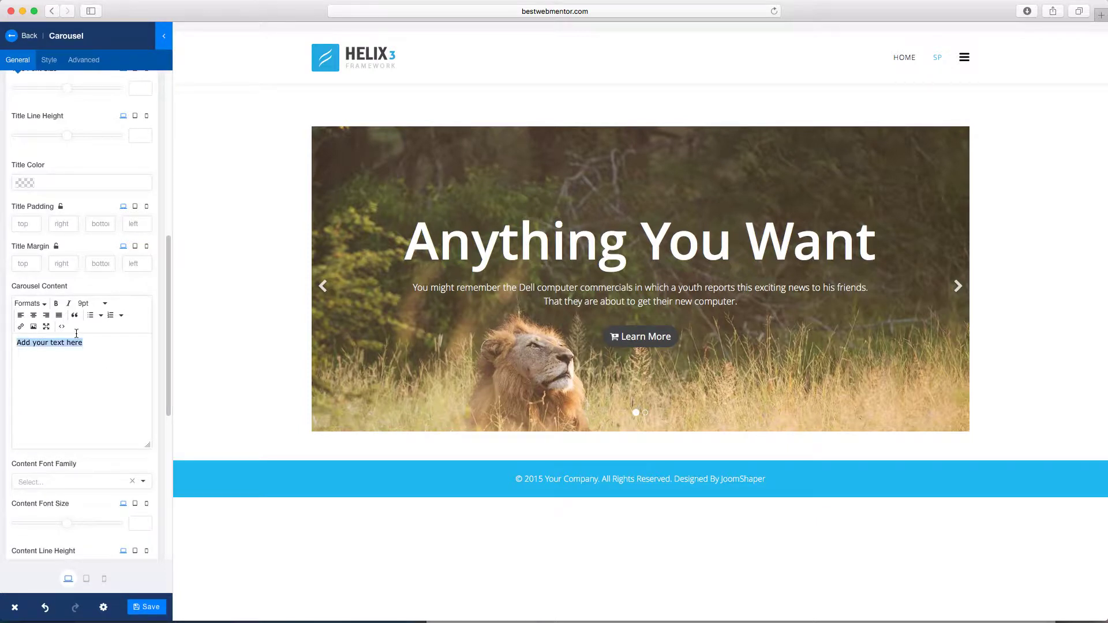
pyautogui.click(102, 346)
pyautogui.press('super+v')
pyautogui.press('super+v')
pyautogui.press('super+v')
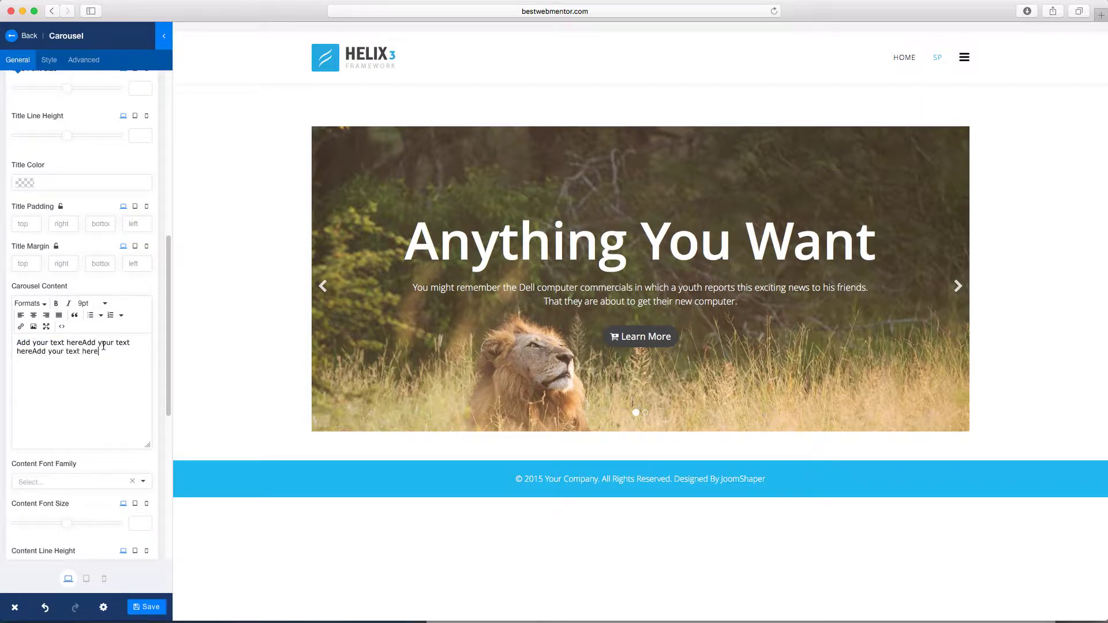
pyautogui.scroll(-4, 110, 388)
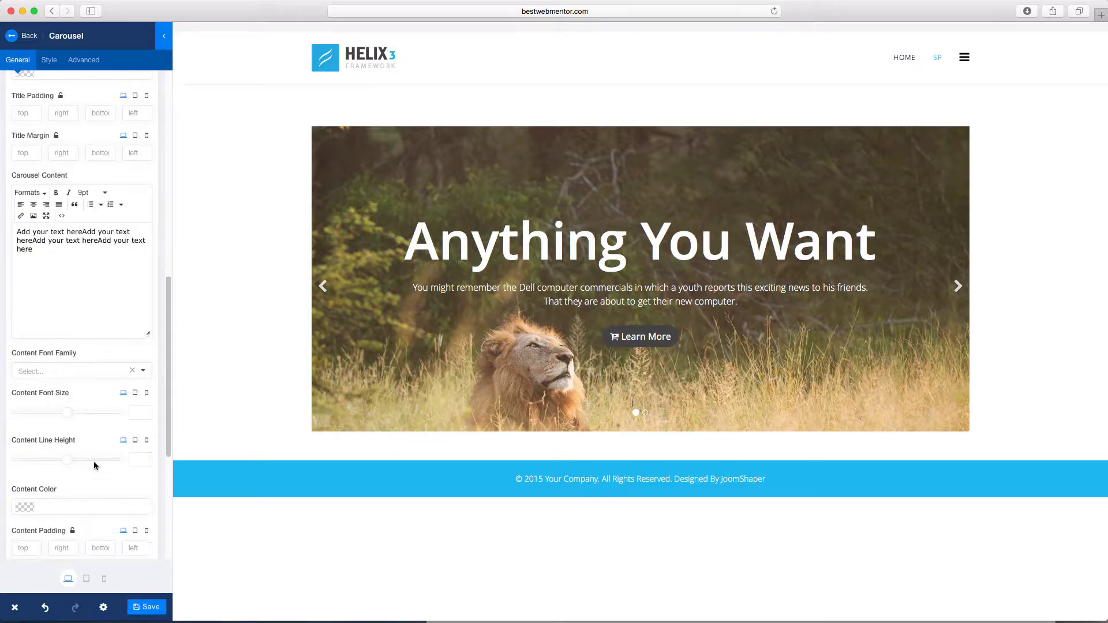
pyautogui.click(70, 418)
pyautogui.scroll(-3, 101, 435)
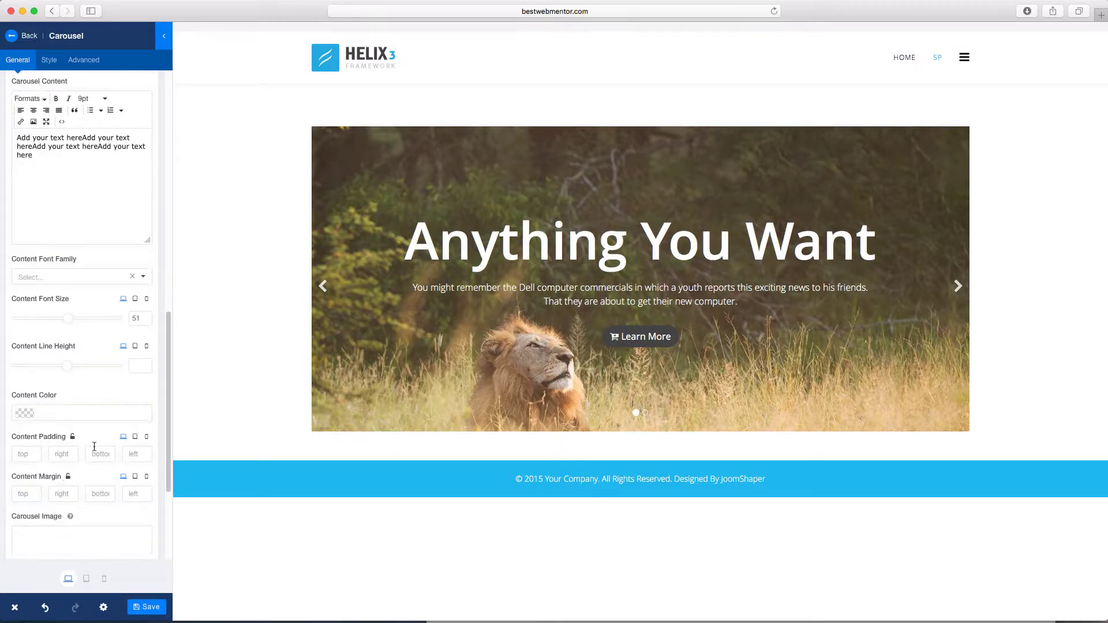
pyautogui.moveTo(165, 396); pyautogui.dragTo(132, 458)
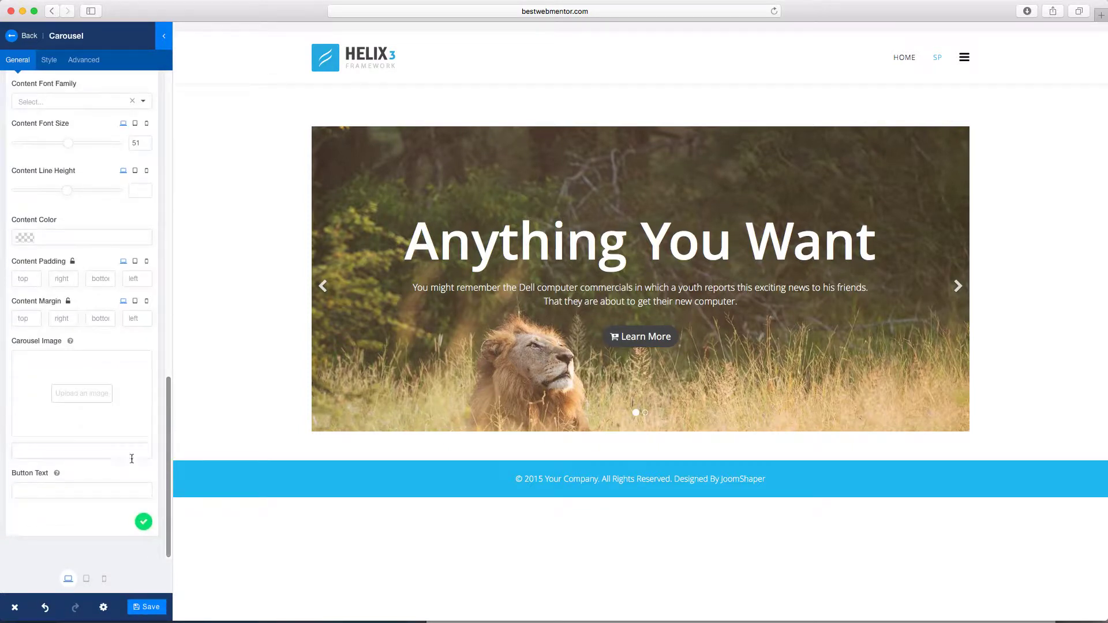
# Set the second slide's Carousel Image to the woman-at-laptop pexels photo
pyautogui.click(90, 396)
pyautogui.click(261, 152)
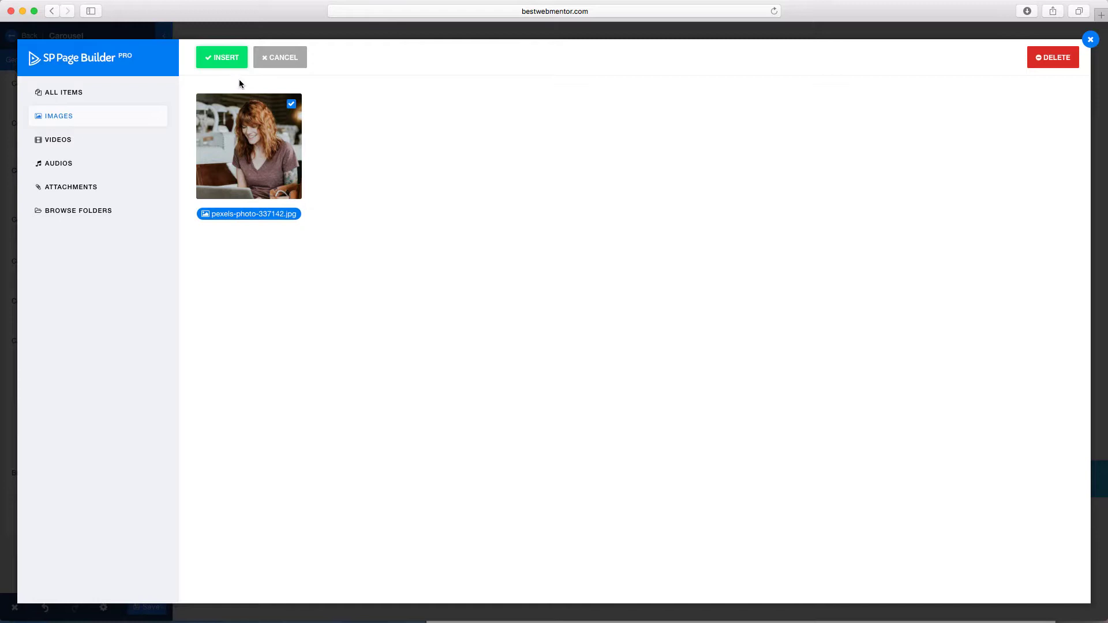
pyautogui.click(234, 65)
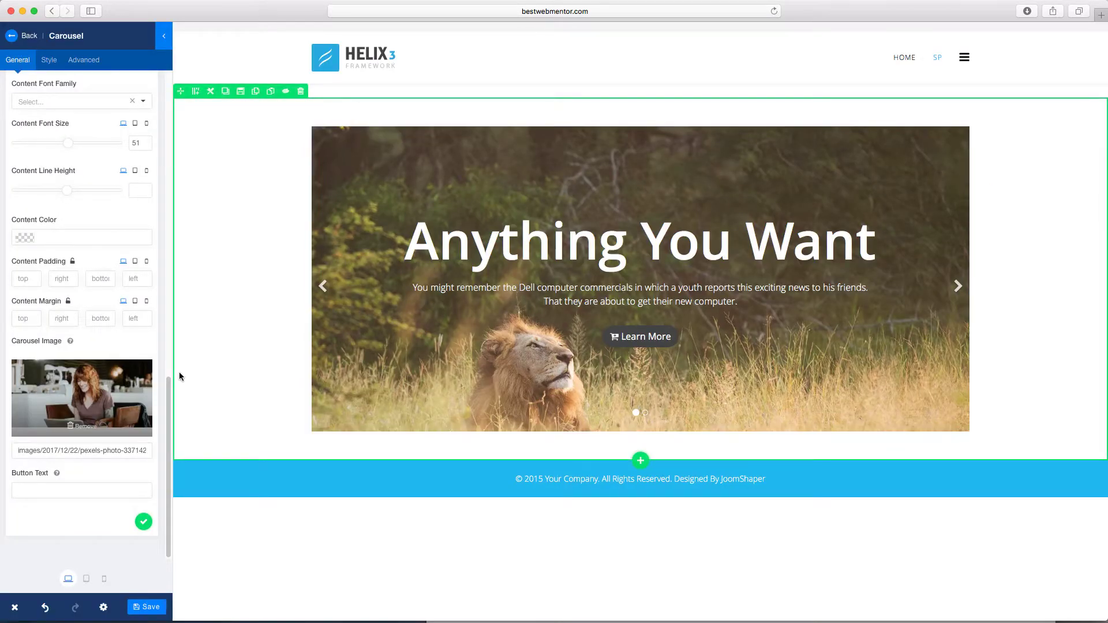
pyautogui.click(957, 286)
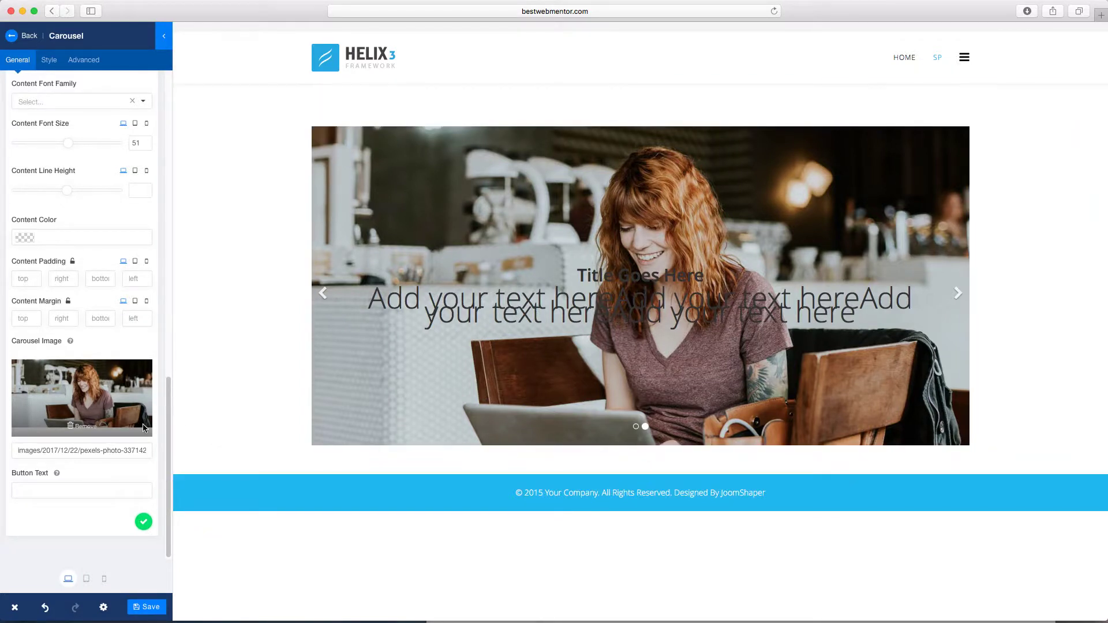
# Adjust the content font size, settling on 52 after trying 39
pyautogui.moveTo(169, 408); pyautogui.dragTo(177, 380)
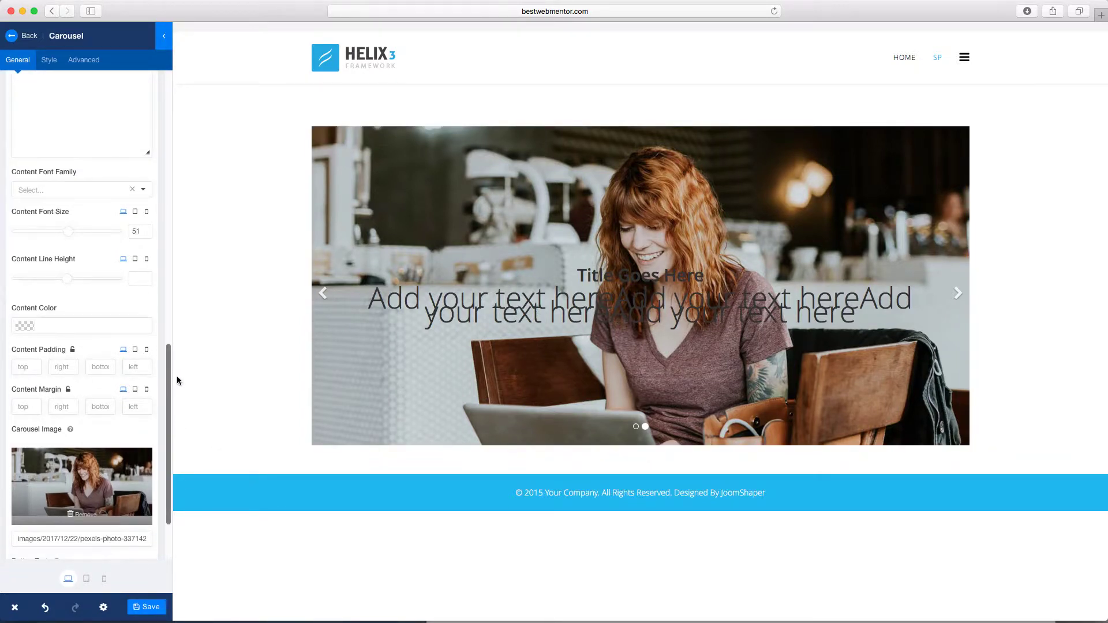
pyautogui.scroll(4, 176, 375)
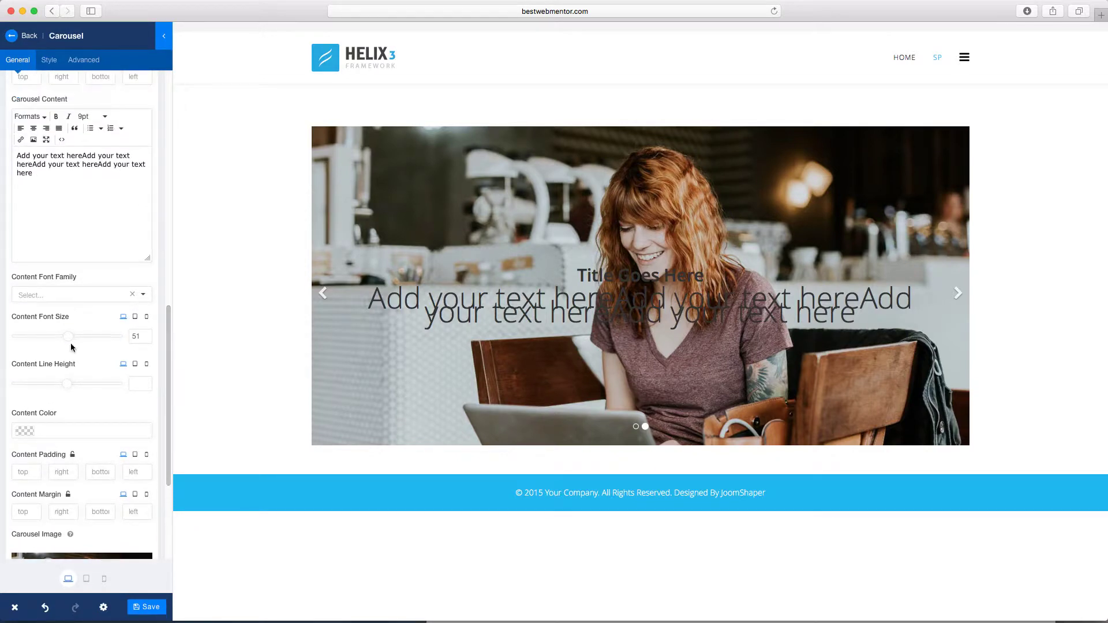
pyautogui.moveTo(67, 341); pyautogui.dragTo(55, 337)
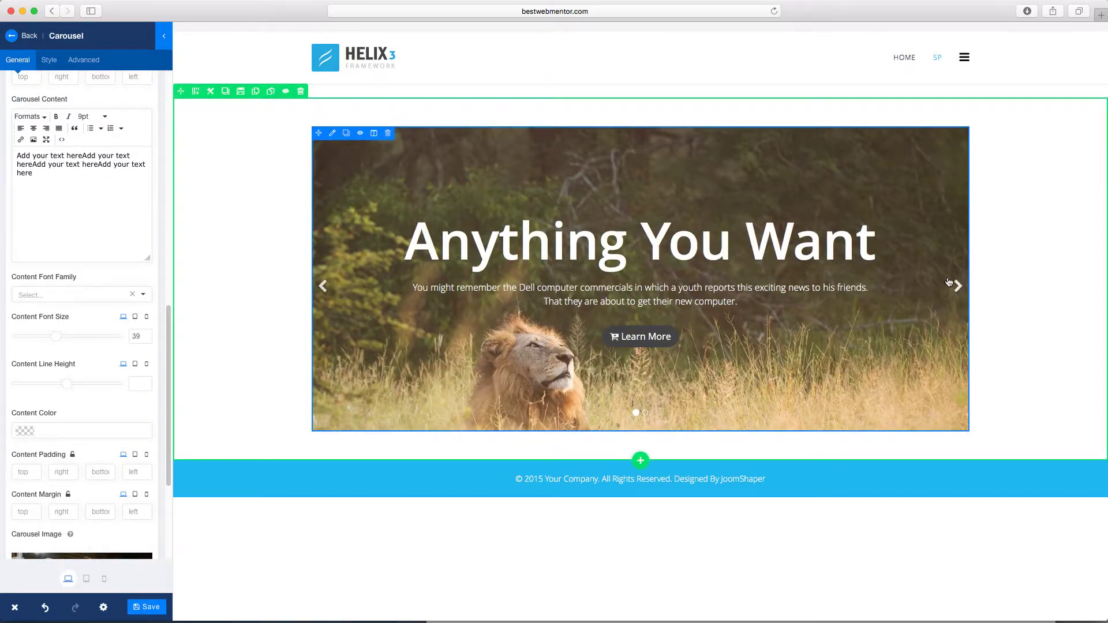
pyautogui.click(959, 292)
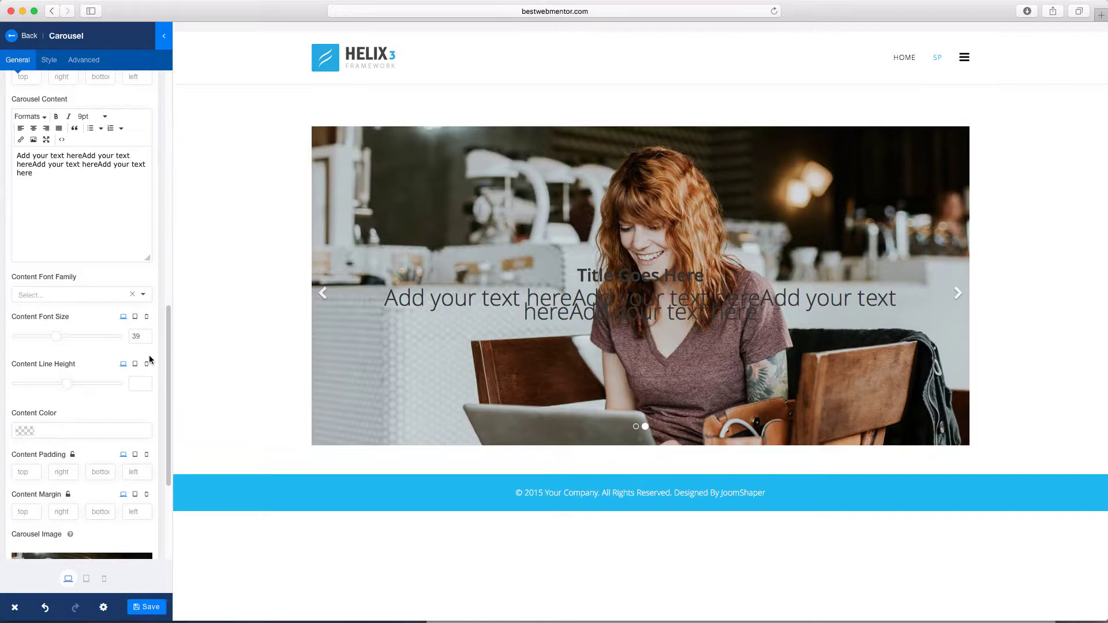
pyautogui.moveTo(57, 336); pyautogui.dragTo(69, 338)
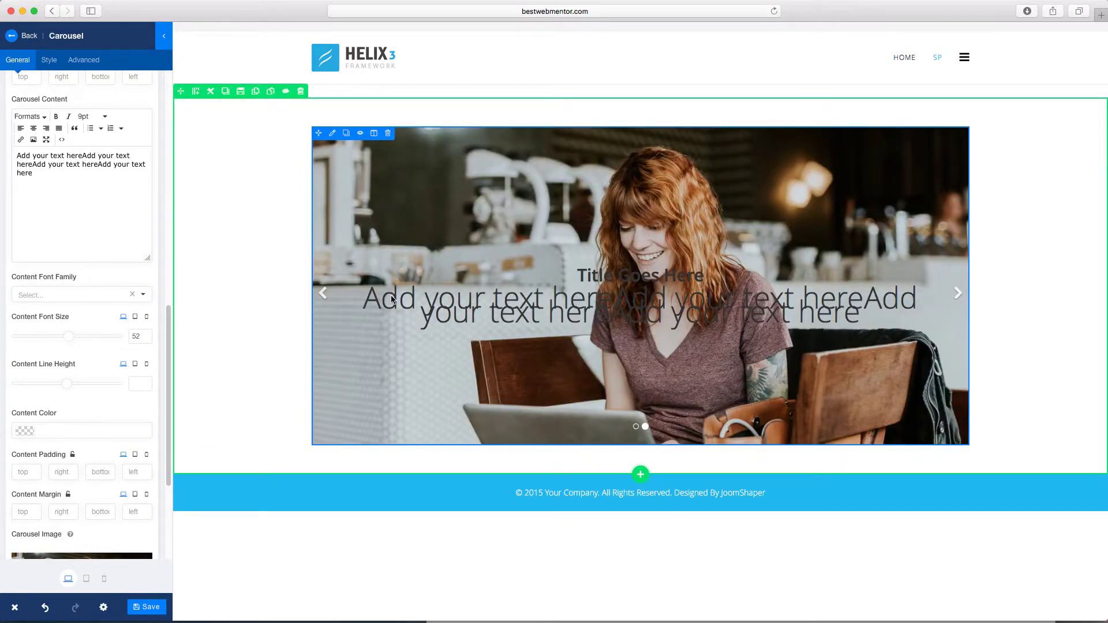
pyautogui.scroll(-5, 138, 495)
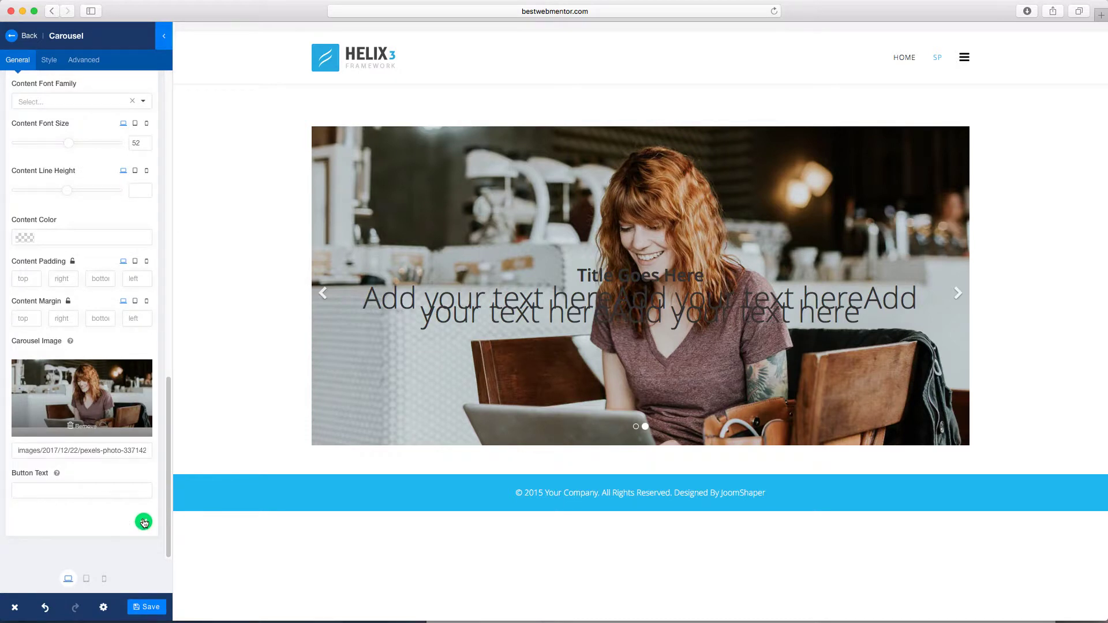
# Apply the second slide's settings and cycle the preview back to it
pyautogui.click(143, 522)
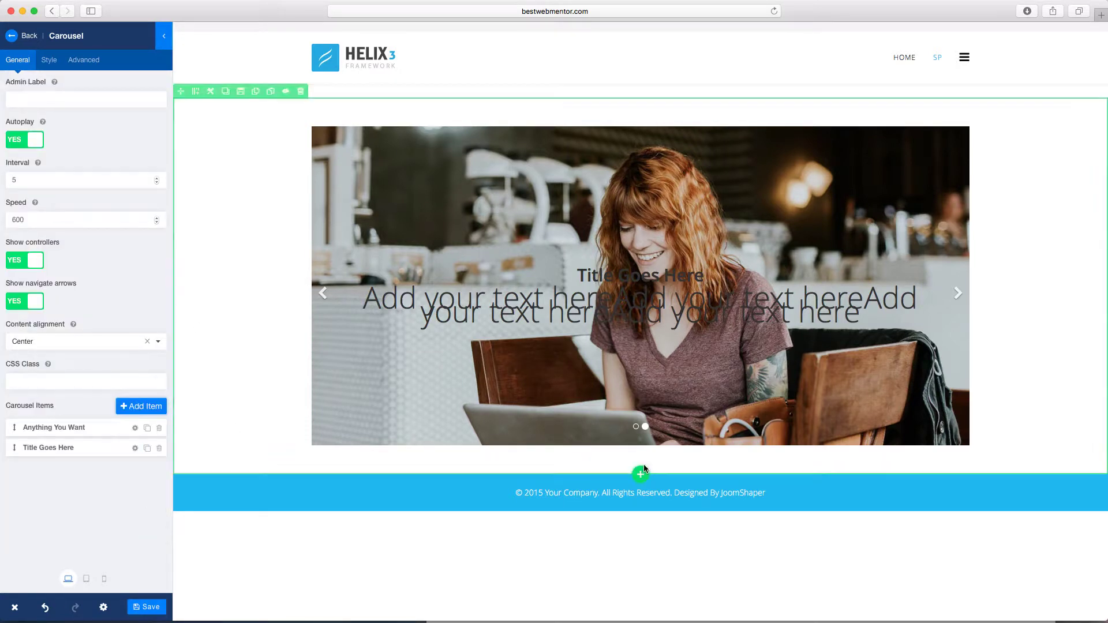
pyautogui.click(959, 293)
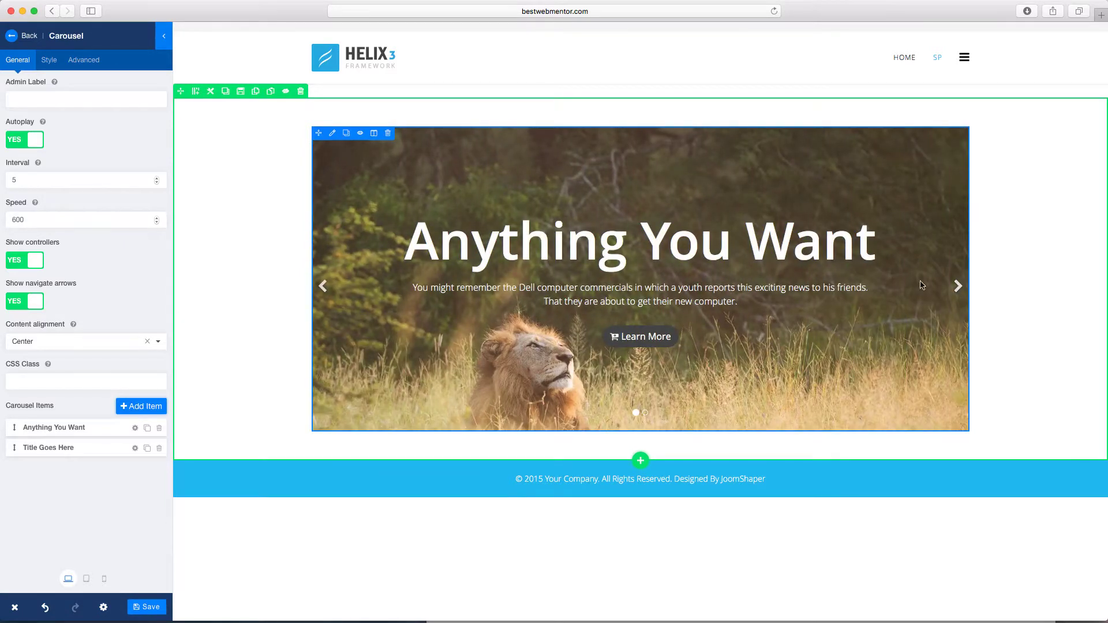
pyautogui.click(323, 286)
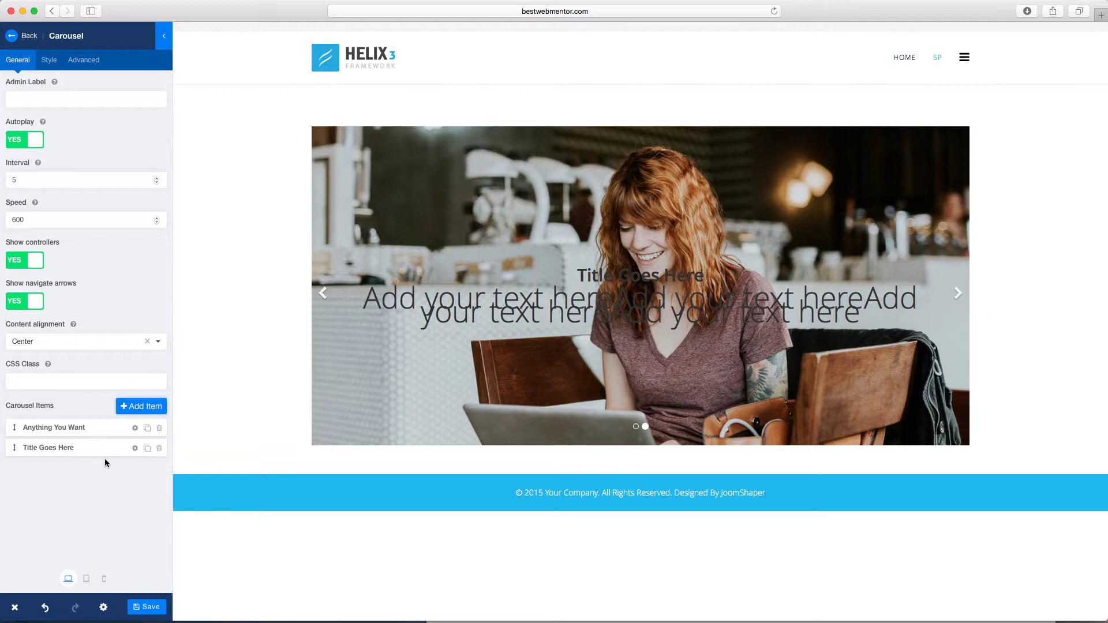
# Set the 'Title Goes Here' heading to font size 60 and colour #ffffff
pyautogui.click(135, 448)
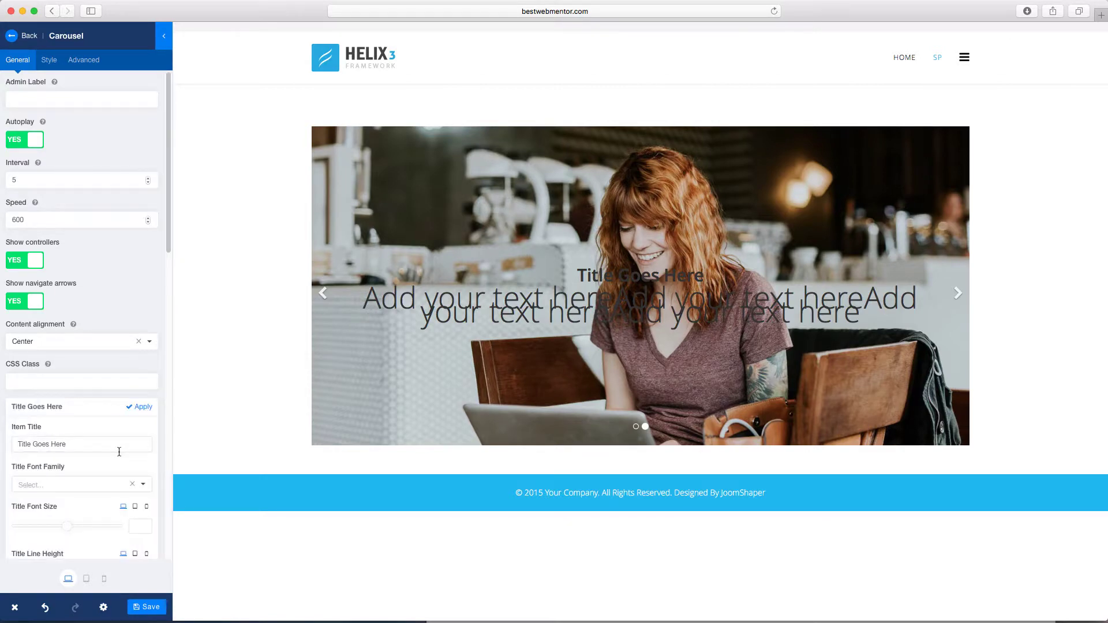
pyautogui.scroll(-10, 120, 451)
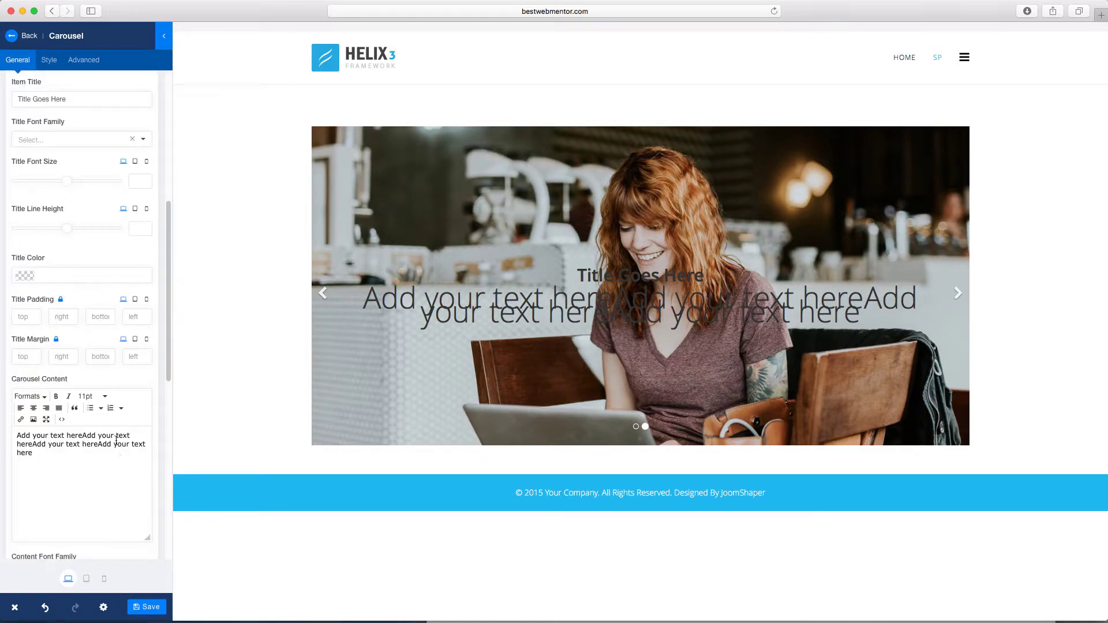
pyautogui.scroll(-2, 116, 439)
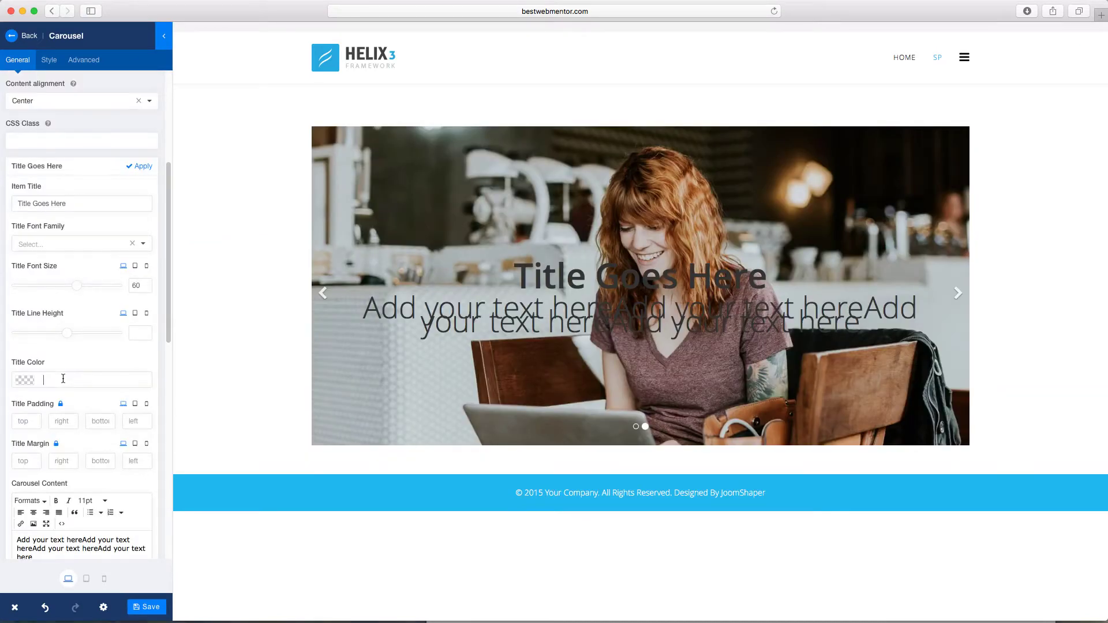
pyautogui.moveTo(18, 461); pyautogui.dragTo(17, 407)
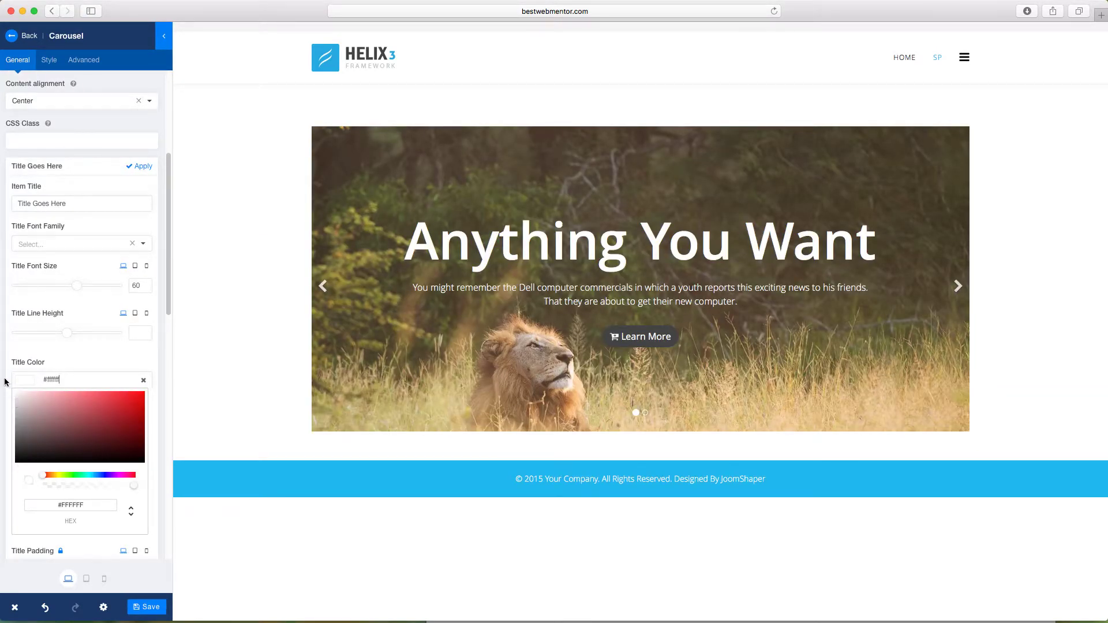
pyautogui.click(957, 290)
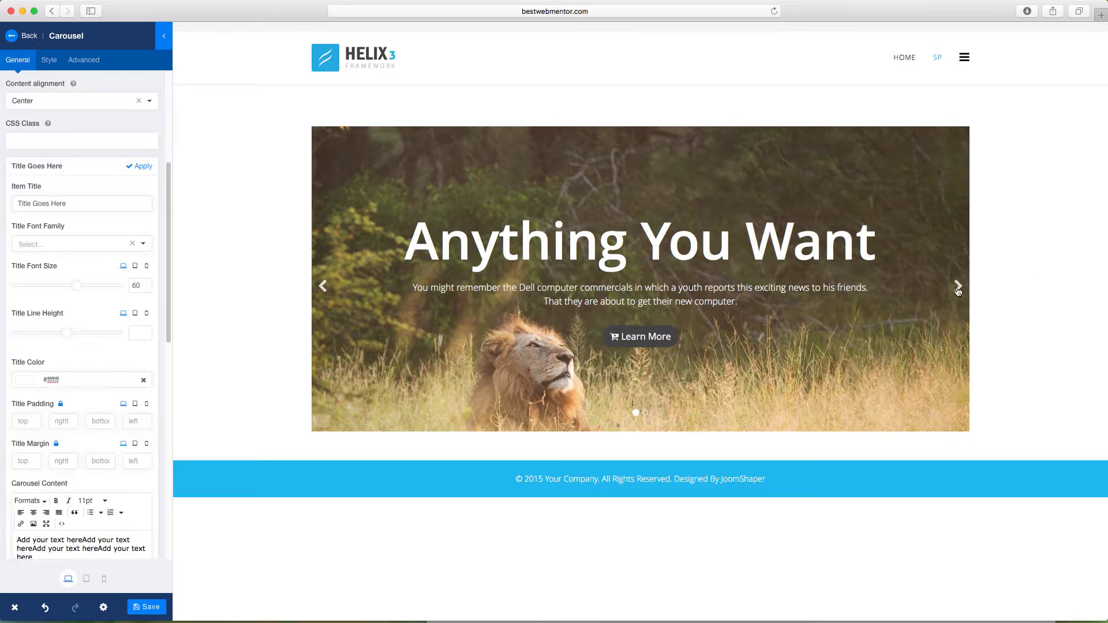
pyautogui.click(958, 290)
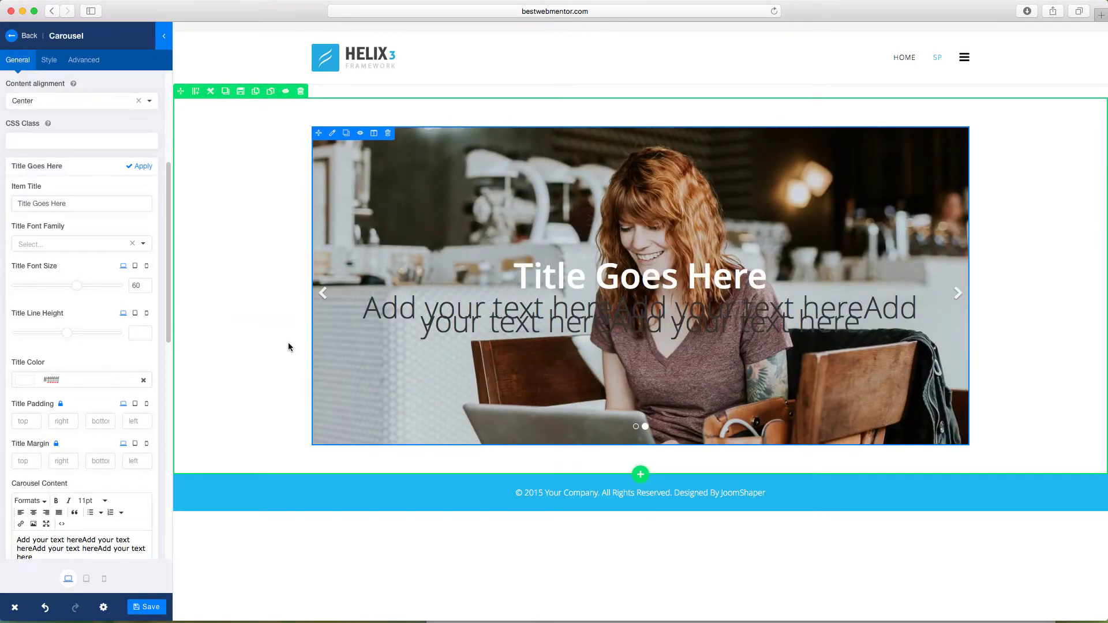
pyautogui.moveTo(165, 320); pyautogui.dragTo(165, 352)
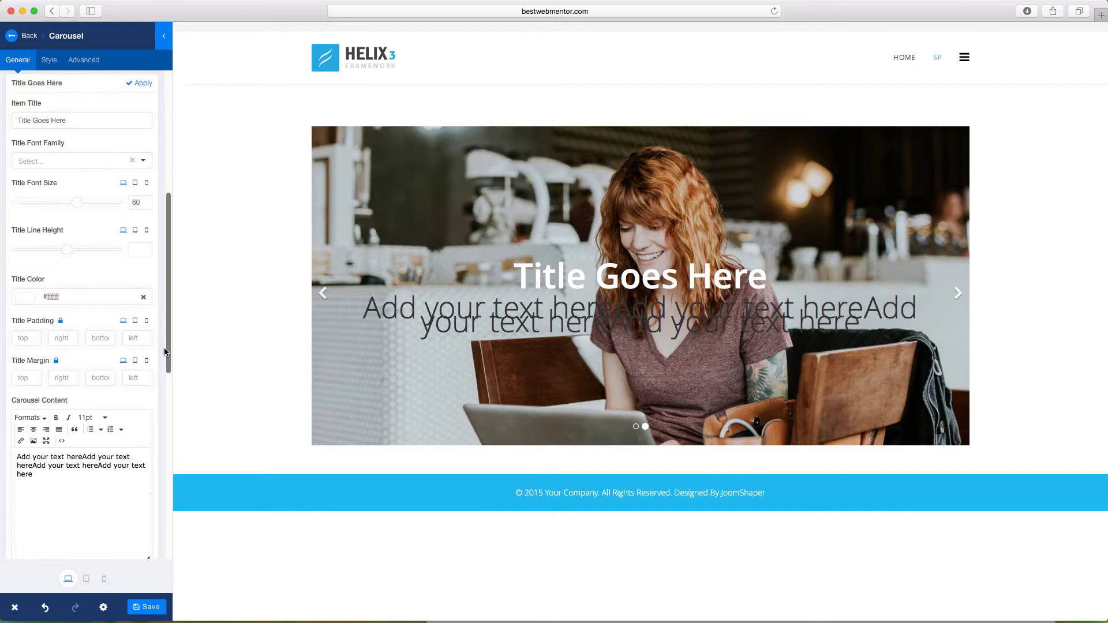
# Add the Sign Up button text and set the content line height to 57, previewing the second slide
pyautogui.tripleClick(103, 465)
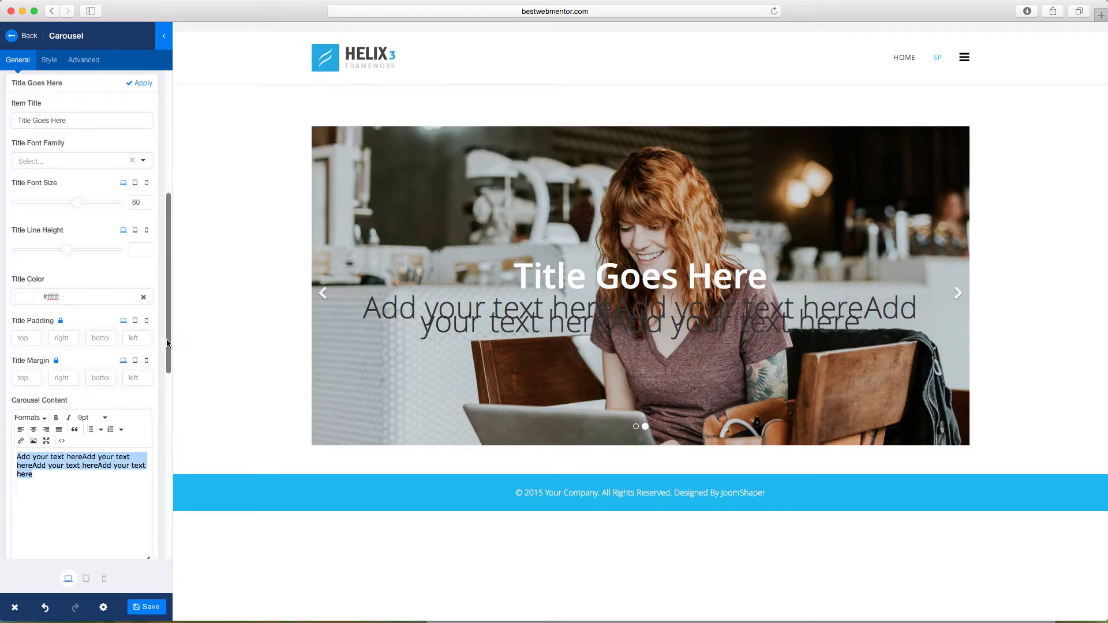
pyautogui.moveTo(167, 344); pyautogui.dragTo(168, 419)
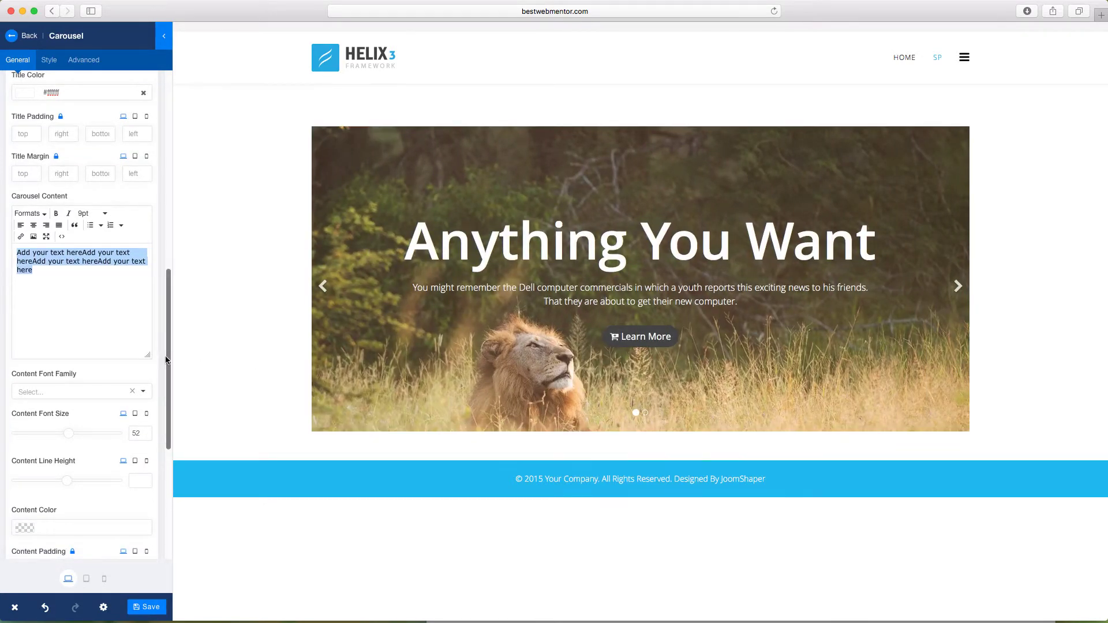
pyautogui.moveTo(166, 360); pyautogui.dragTo(166, 410)
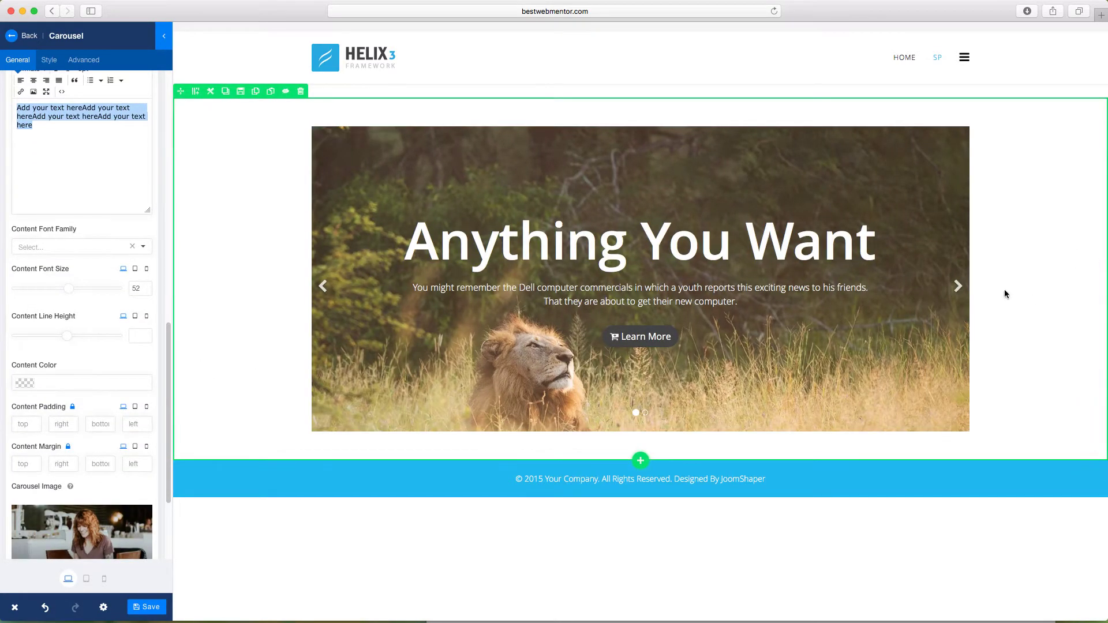
pyautogui.scroll(-5, 107, 490)
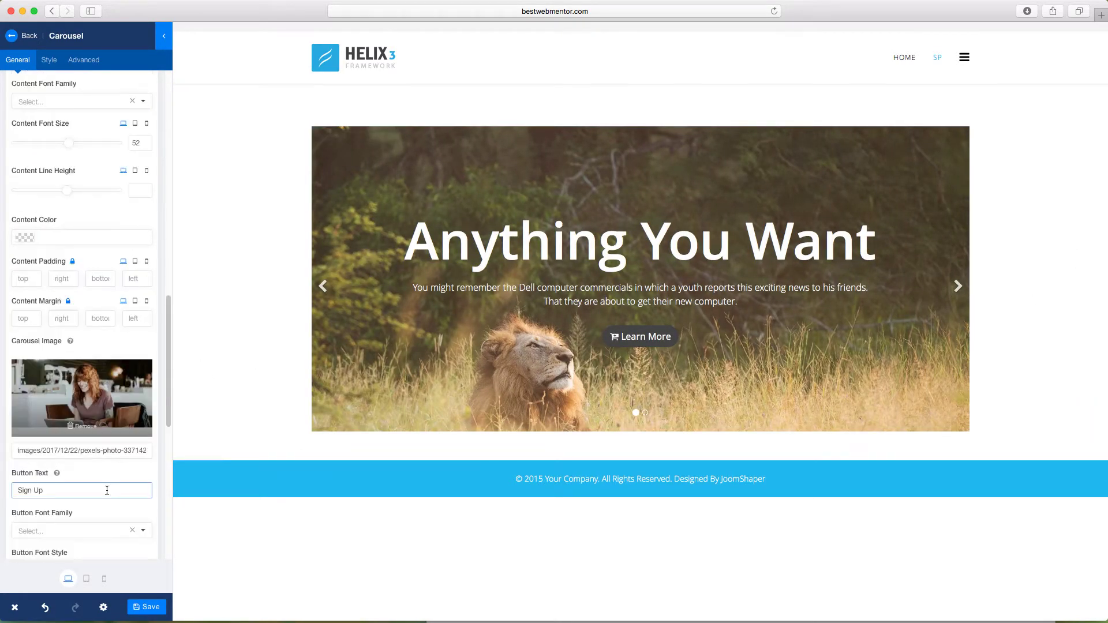
pyautogui.click(957, 287)
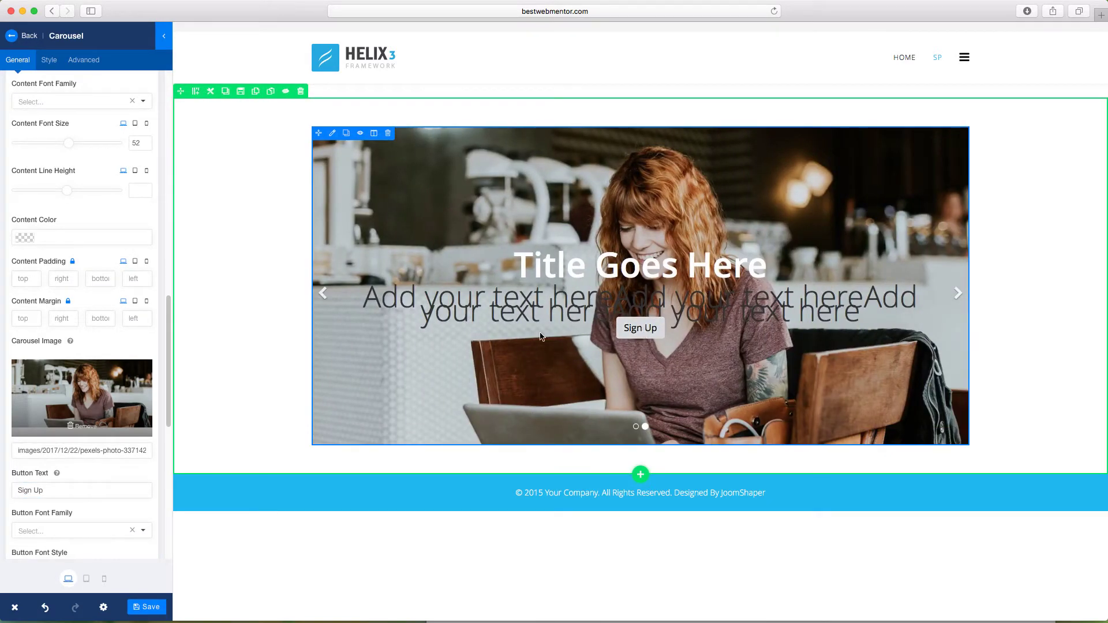
pyautogui.scroll(6, 158, 477)
pyautogui.click(959, 285)
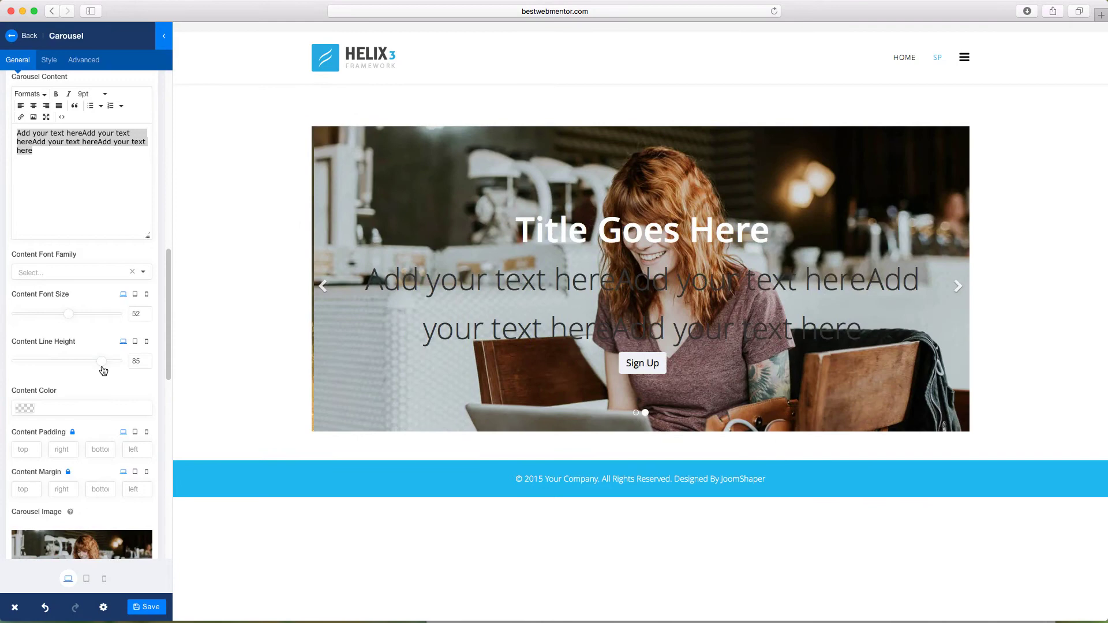
pyautogui.click(958, 285)
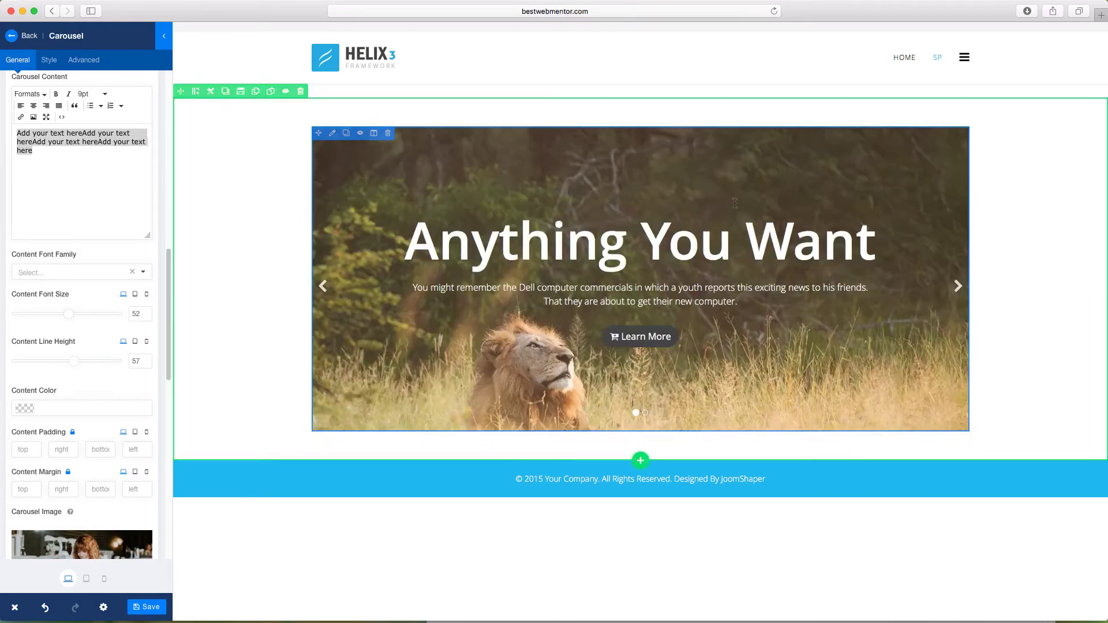
pyautogui.click(959, 286)
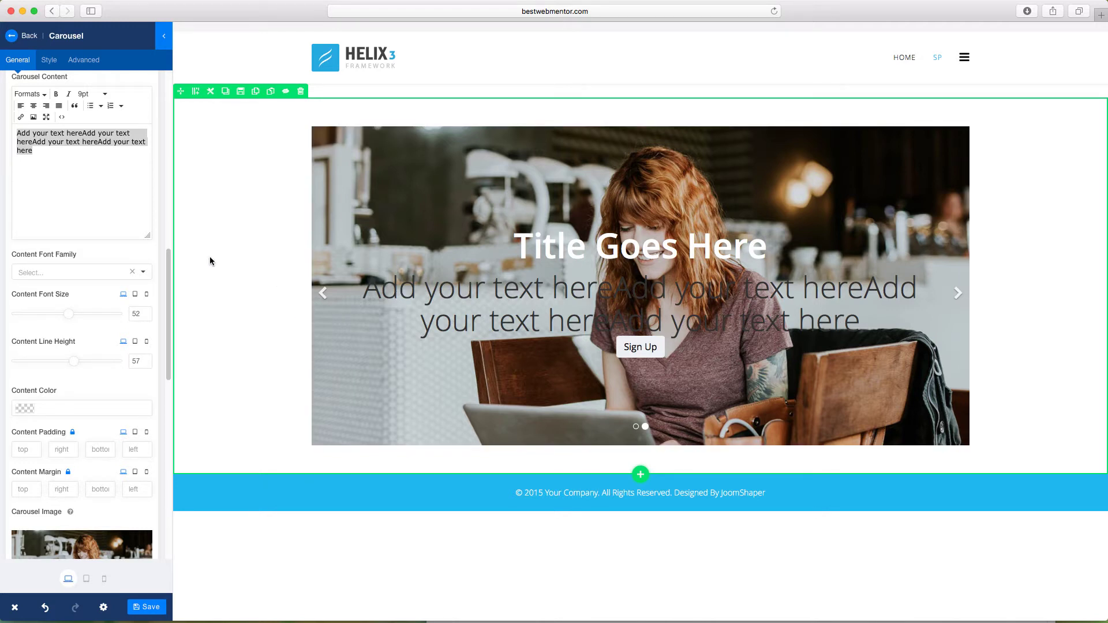
# Apply the second slide's settings, glance at the Style tab, and return to General settings
pyautogui.scroll(-3, 161, 421)
pyautogui.scroll(-15, 156, 461)
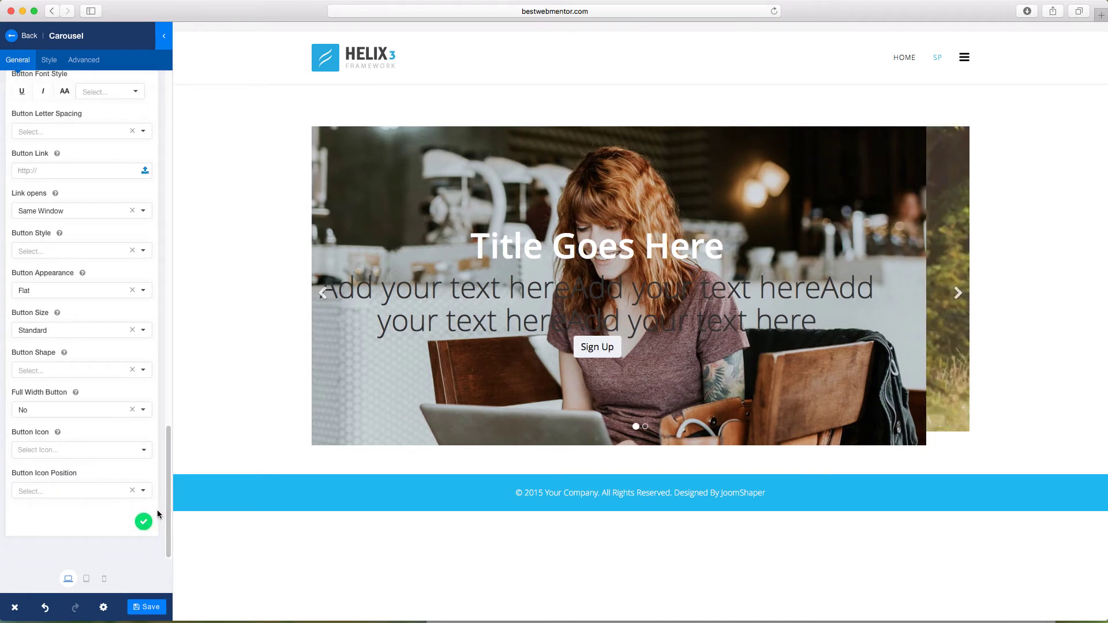
pyautogui.click(144, 522)
pyautogui.click(49, 60)
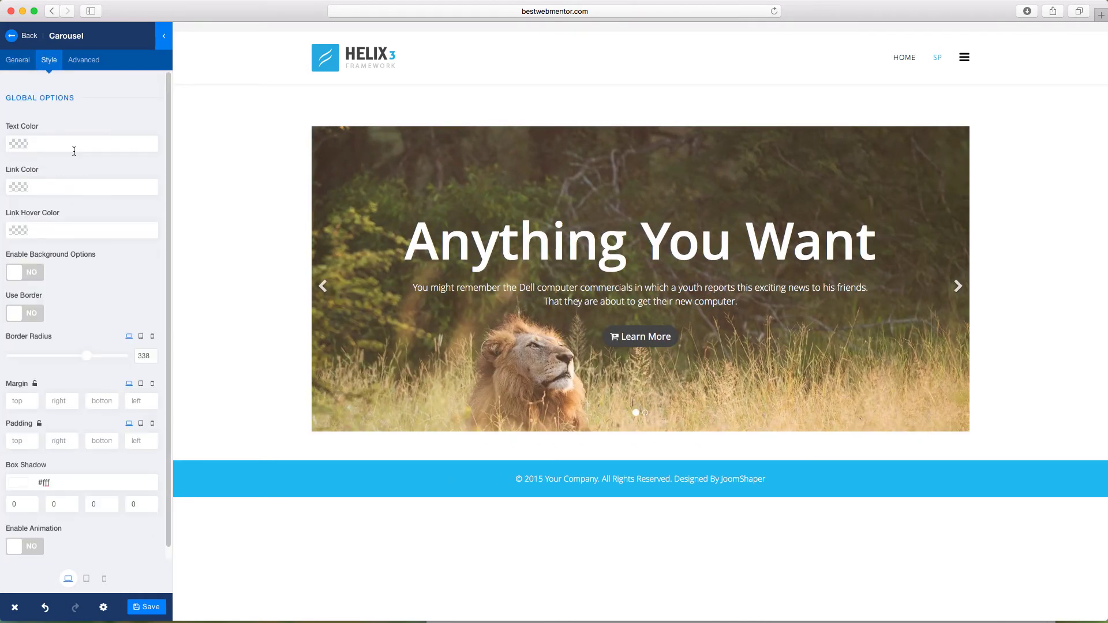
pyautogui.click(25, 61)
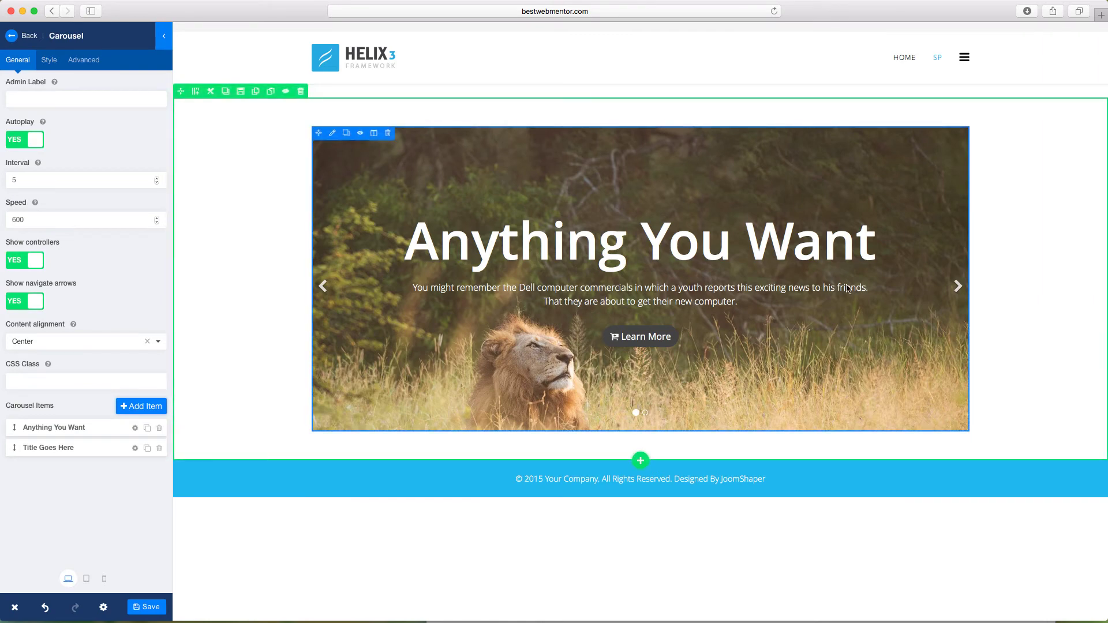
pyautogui.click(958, 286)
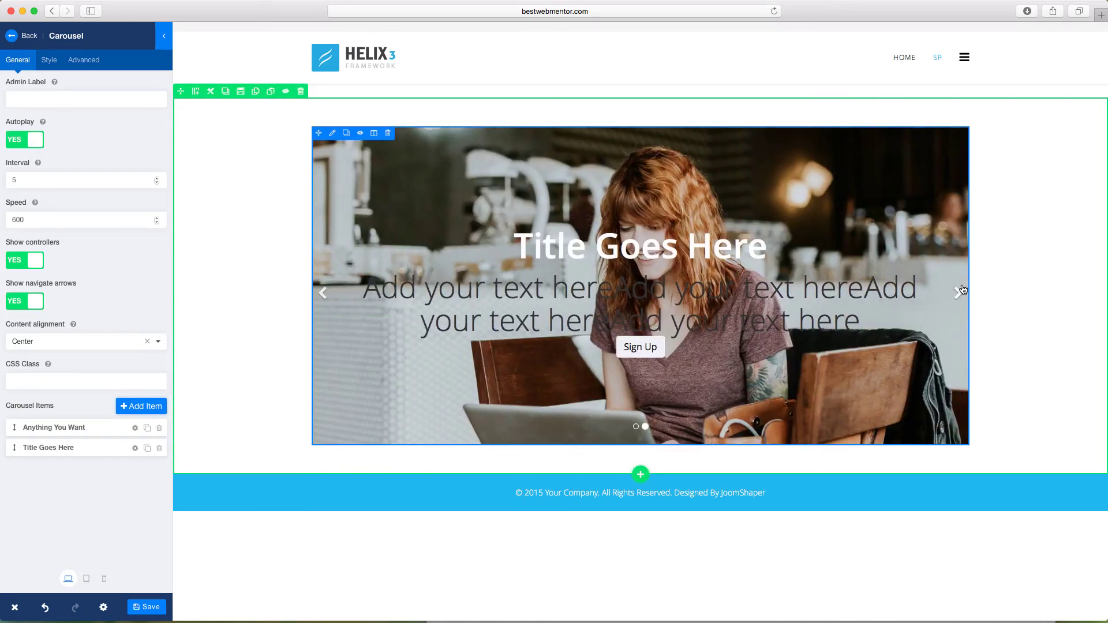